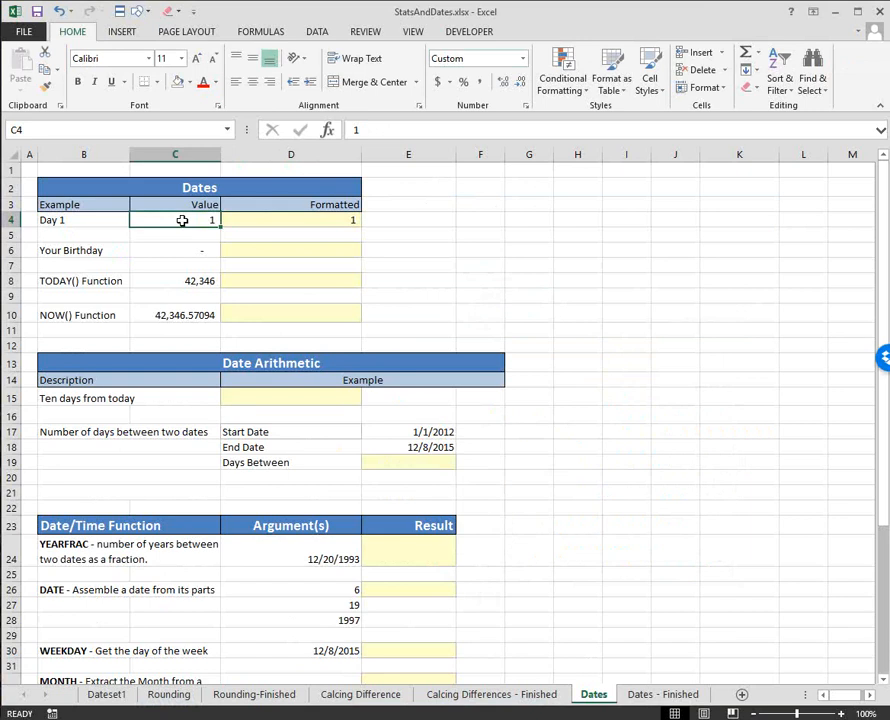
Format the Day 1 value in cell D4 as a Short Date
click(340, 220)
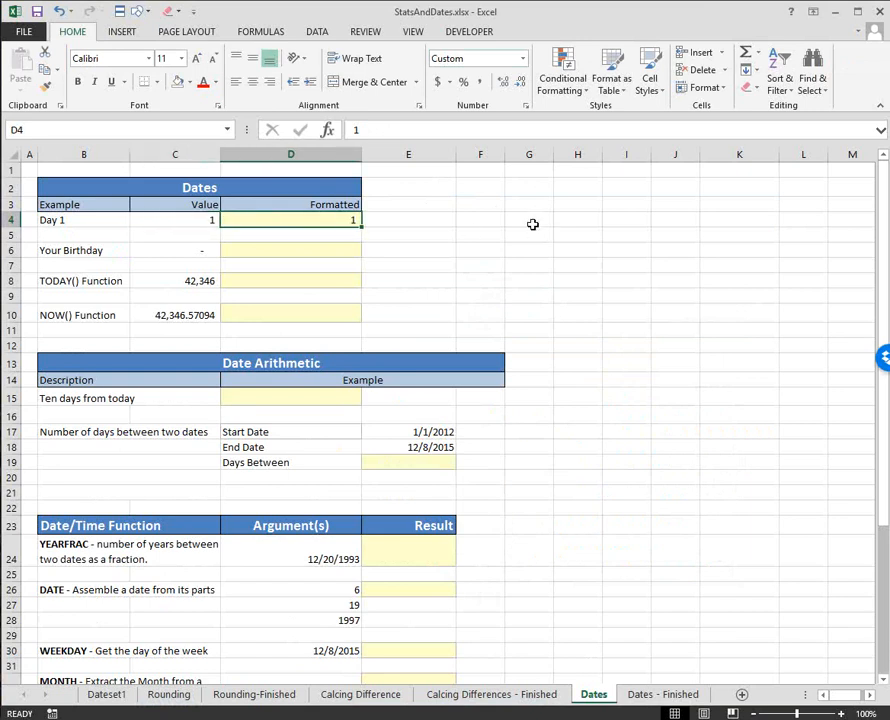
click(523, 59)
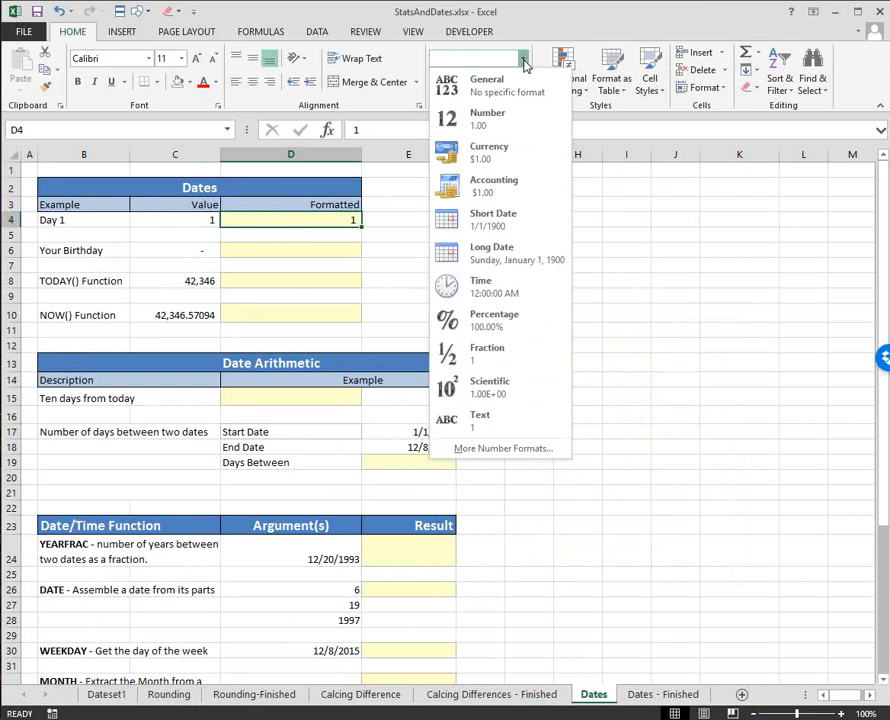
click(491, 229)
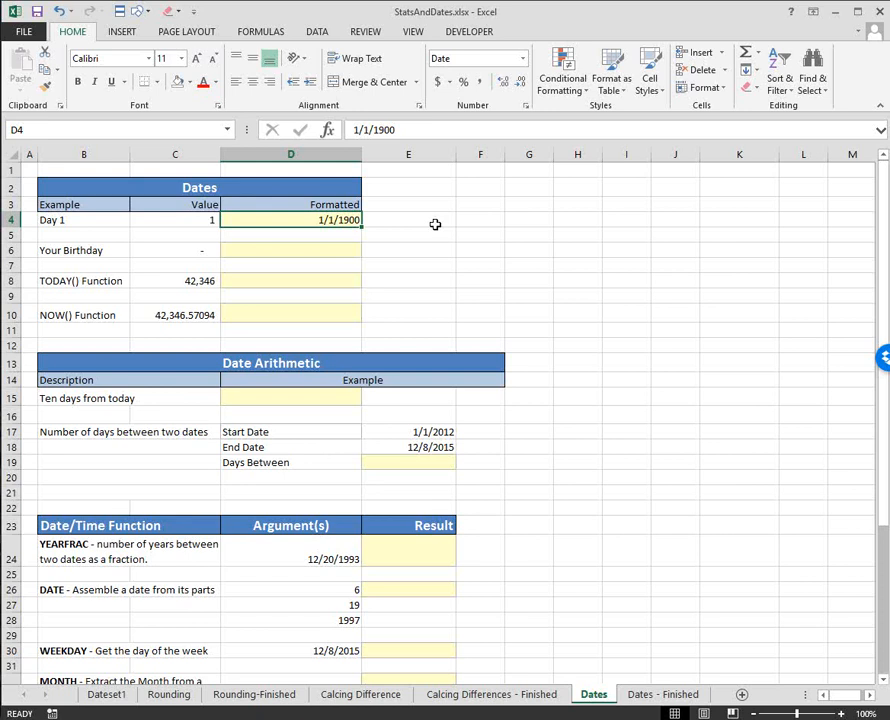
Enter the date of birth in the Your Birthday cell D6 and check the formula behind its value in C6
click(345, 246)
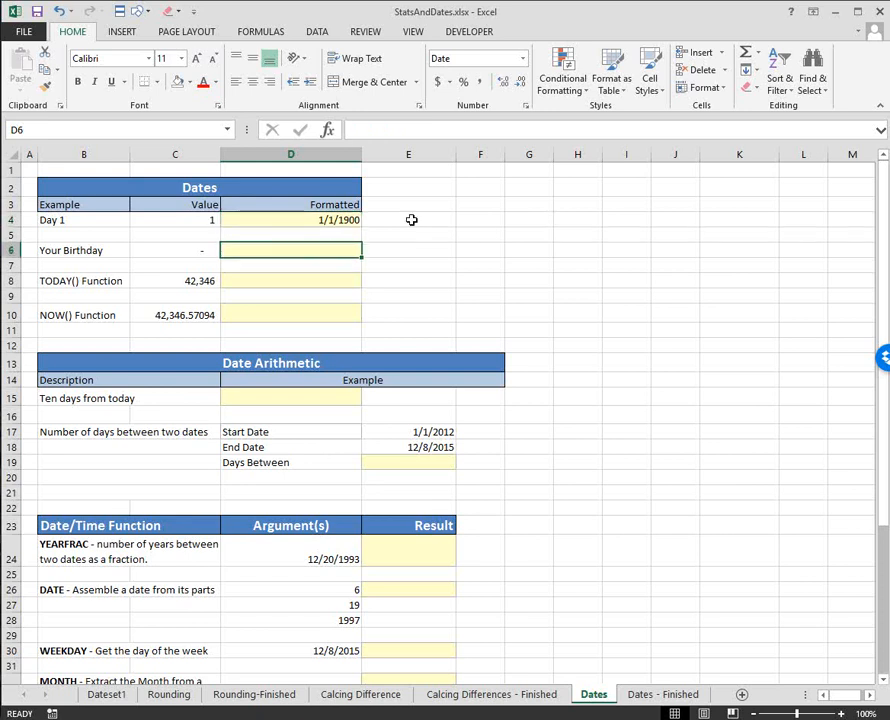
text(12/2)
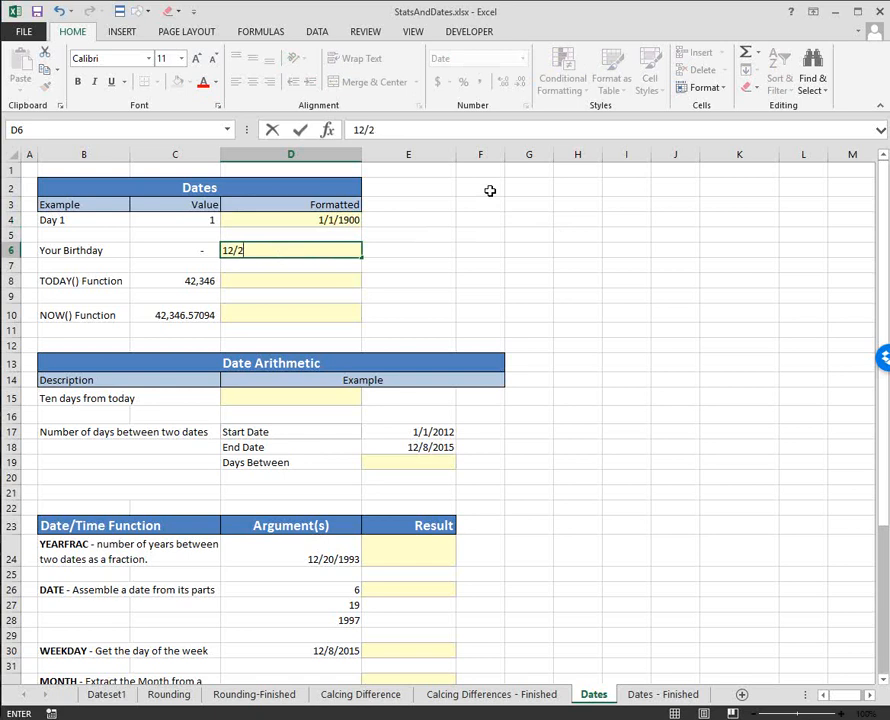
text(0/1993)
key(Return)
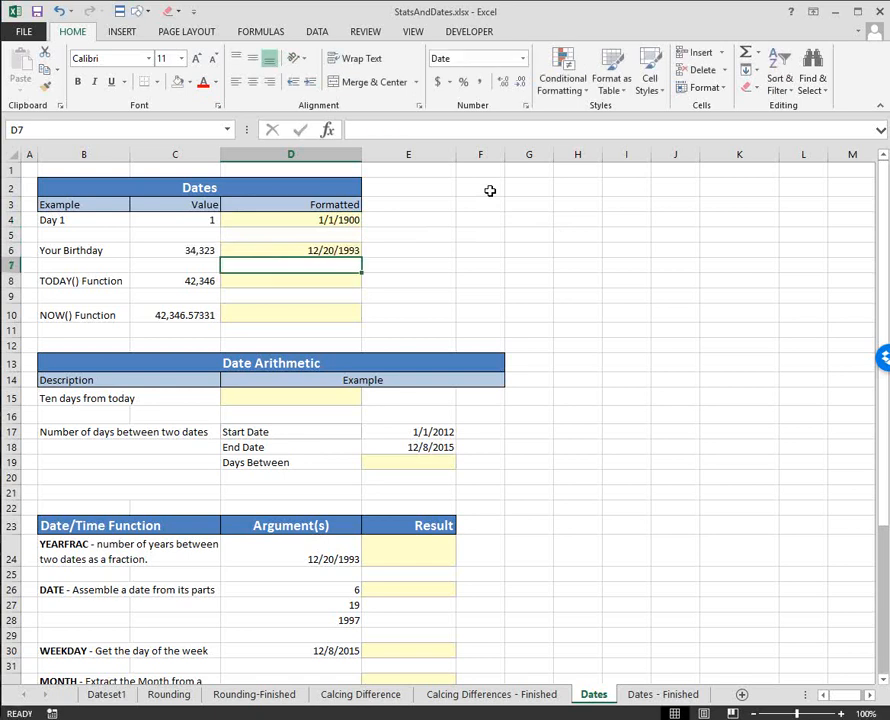
click(297, 249)
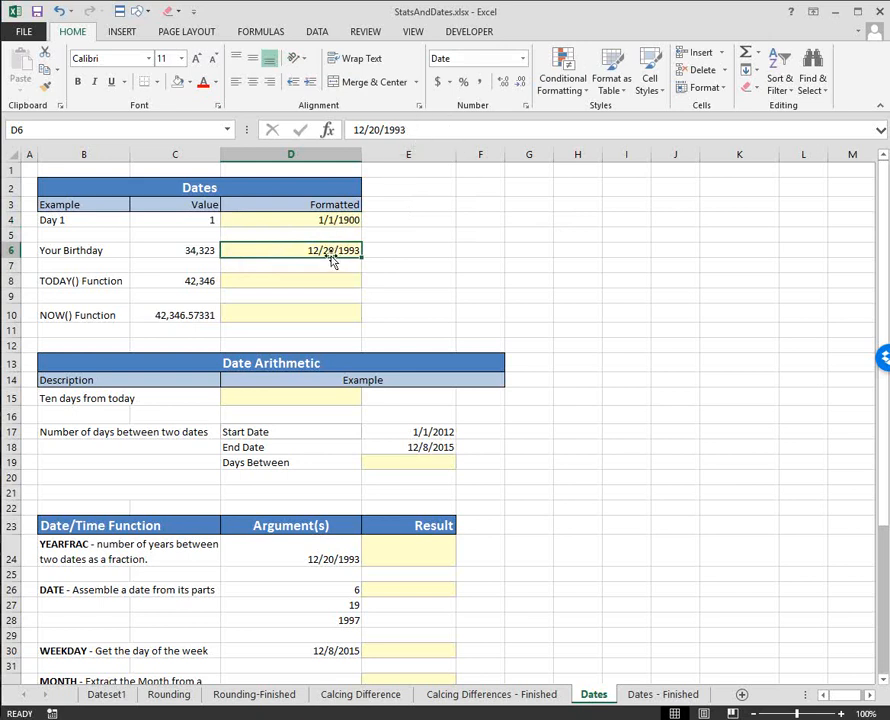
click(196, 251)
click(394, 130)
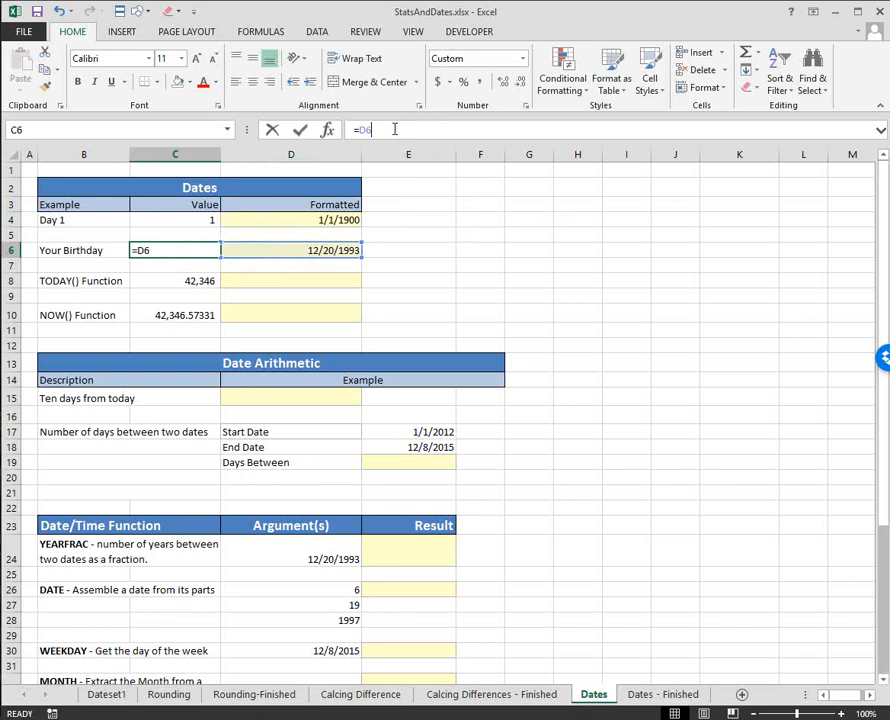
key(Escape)
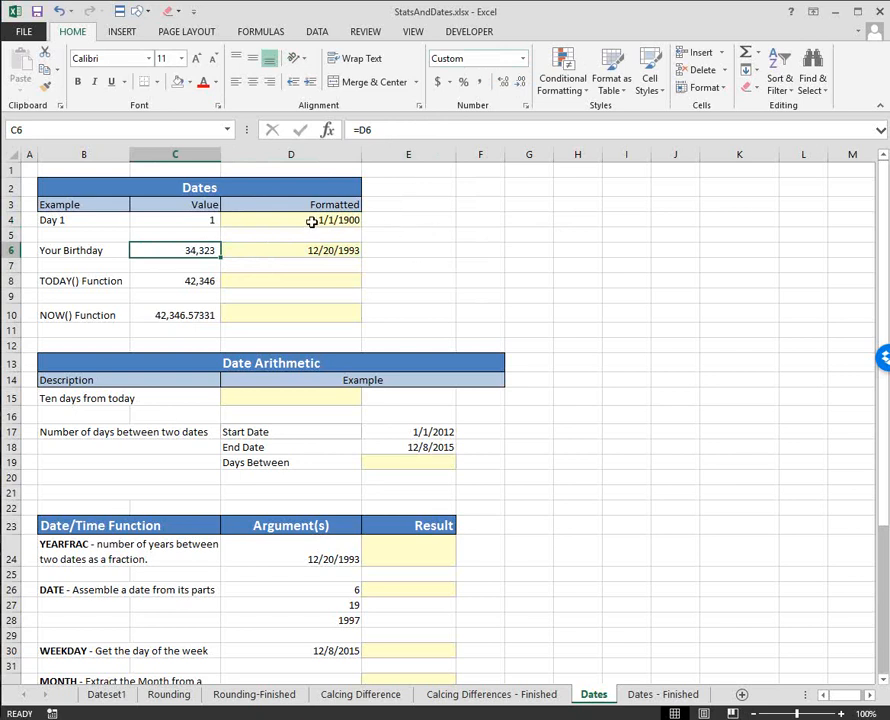
Enter the formula =TODAY() in cell D8 and compare it with the formula in C8
click(280, 281)
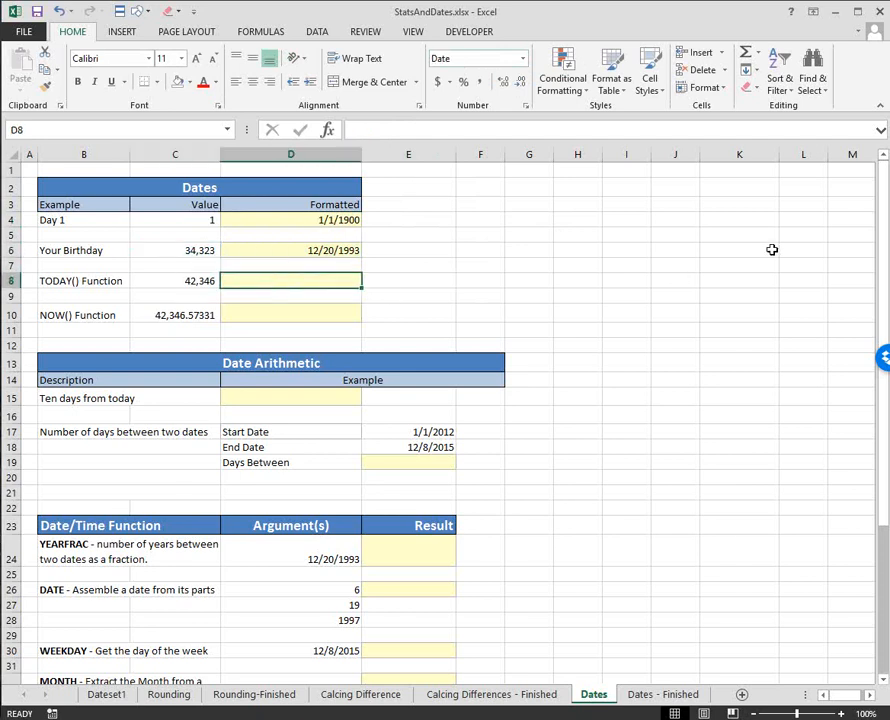
text(=)
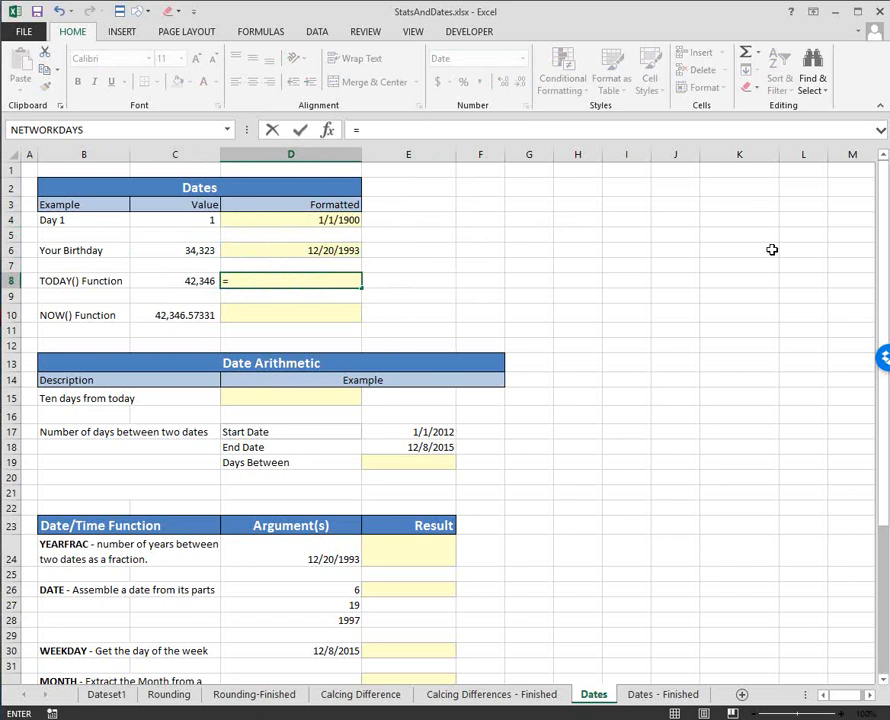
text(today)
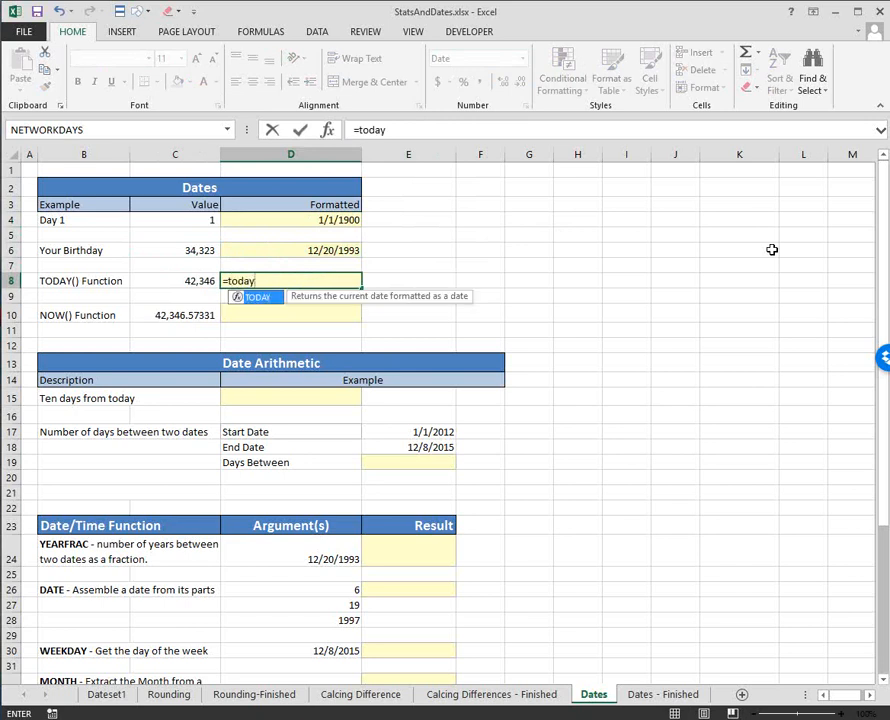
text(())
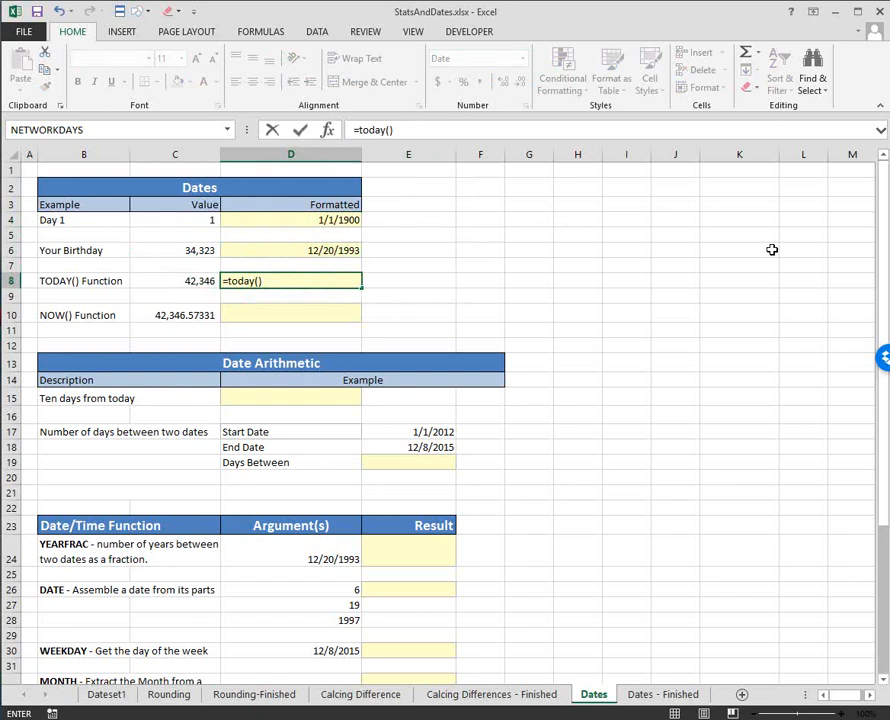
key(Return)
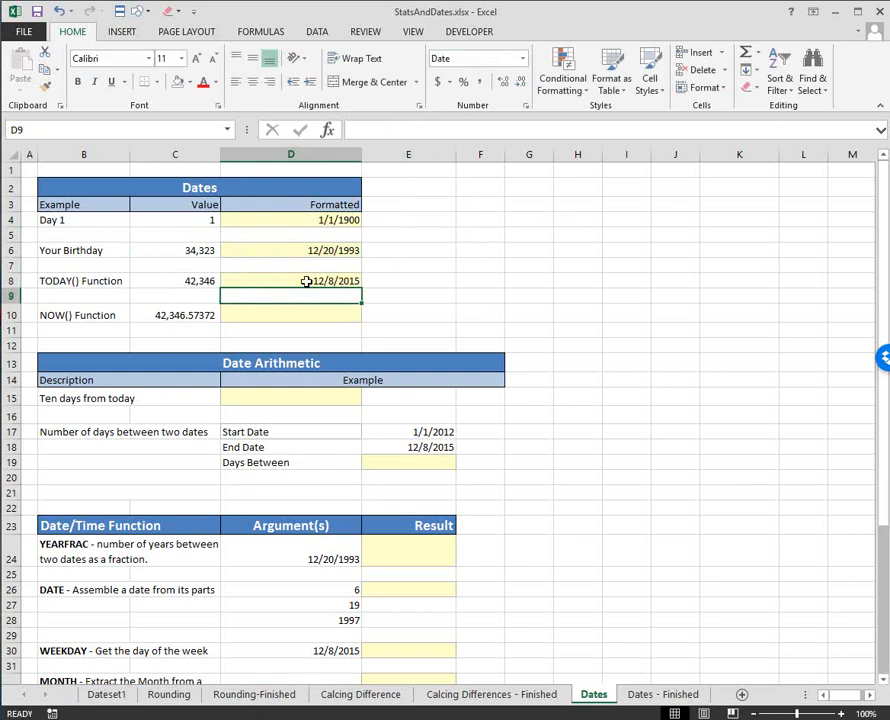
click(305, 281)
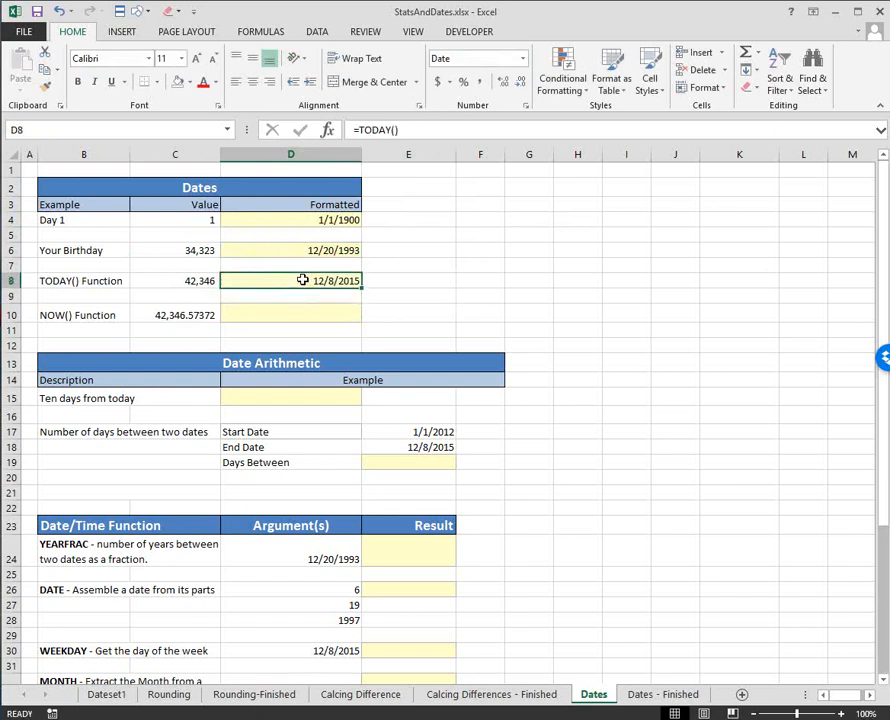
click(195, 282)
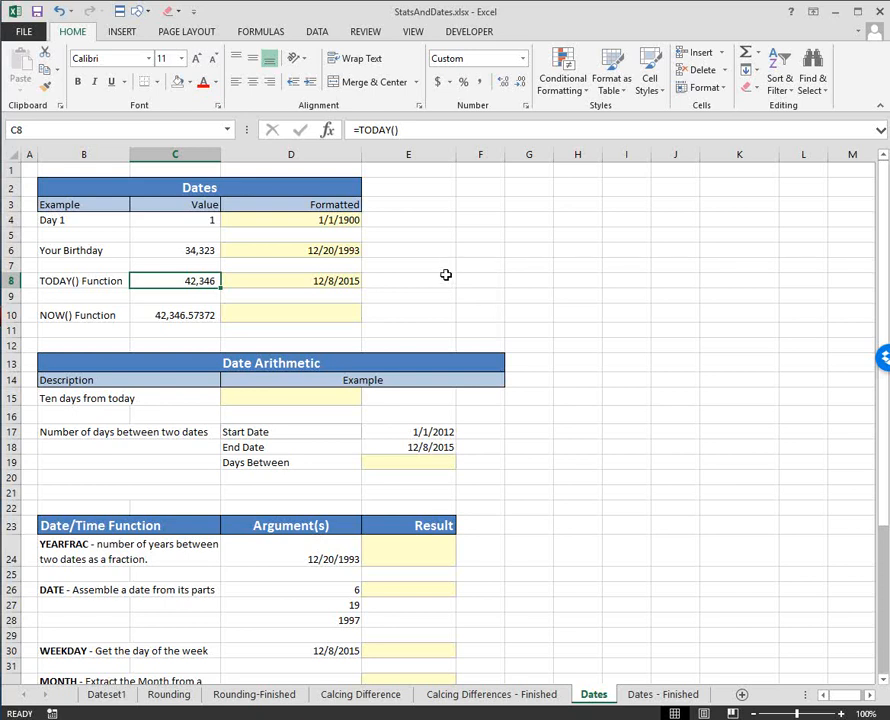
Enter the formula =NOW() in cell D10 and autofit the width of column D to its contents
click(182, 316)
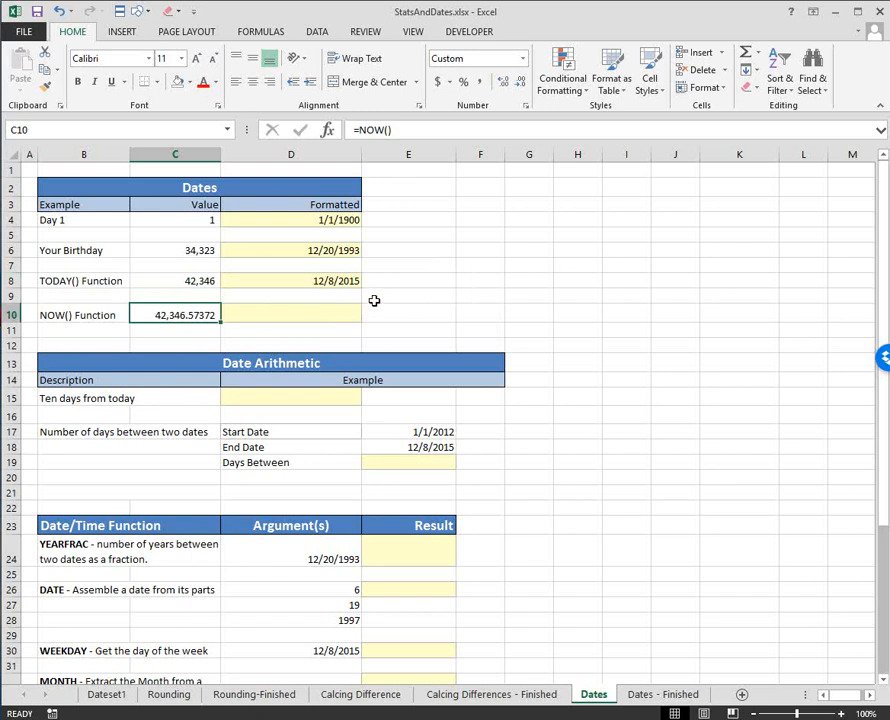
click(306, 313)
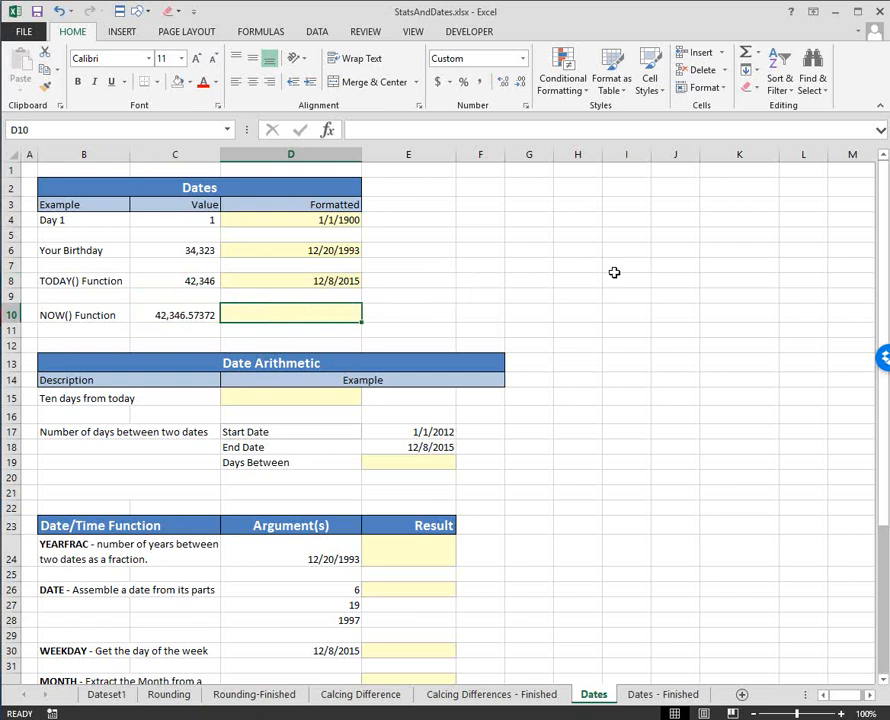
text(=now)
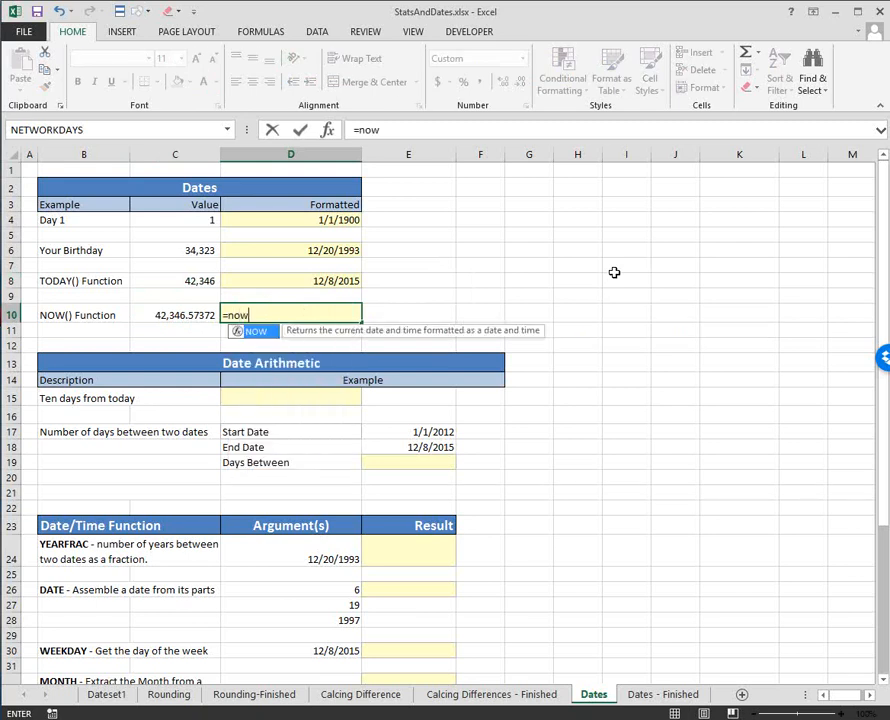
text(())
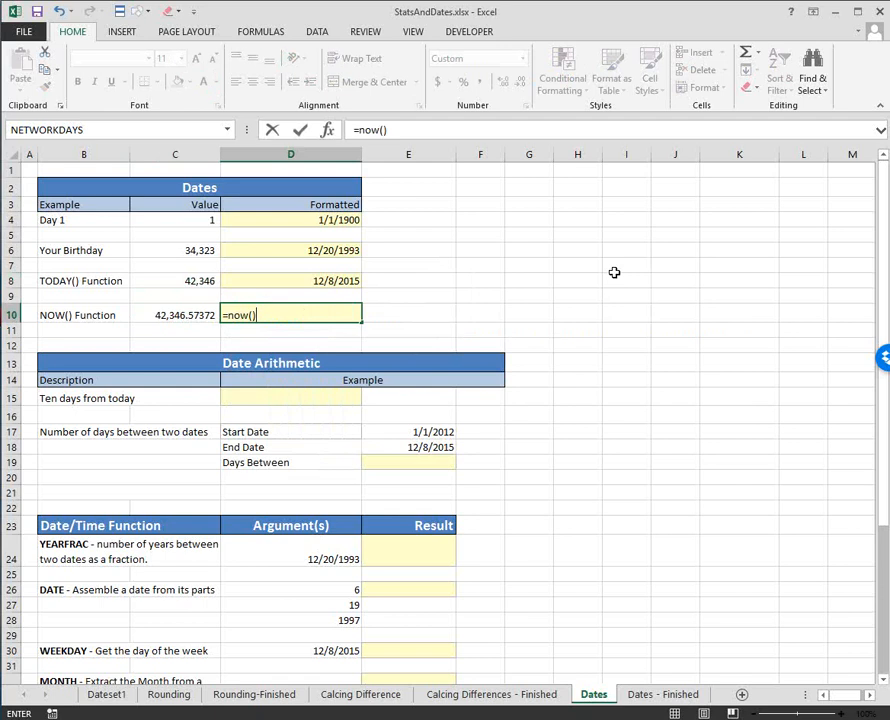
key(Return)
click(346, 314)
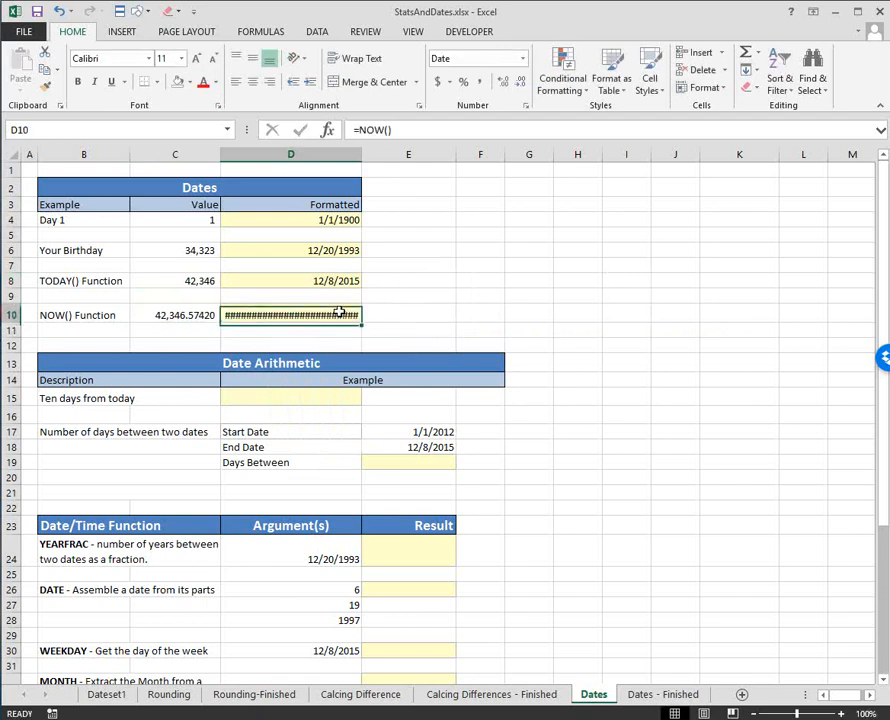
double_click(361, 153)
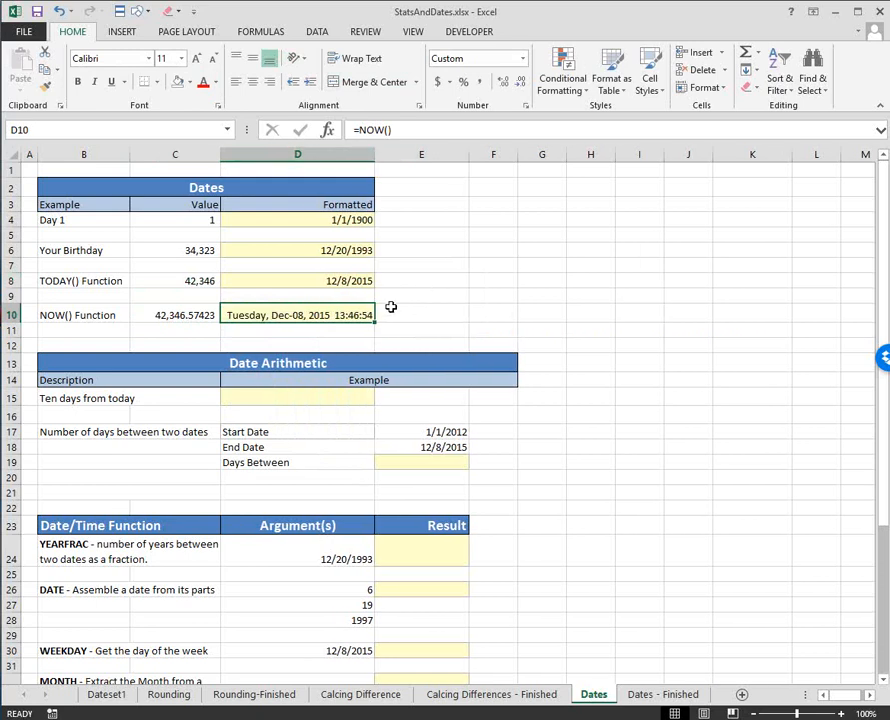
Format the NOW() result in cell D10 with the 3/14 date type
click(179, 316)
click(258, 315)
click(523, 60)
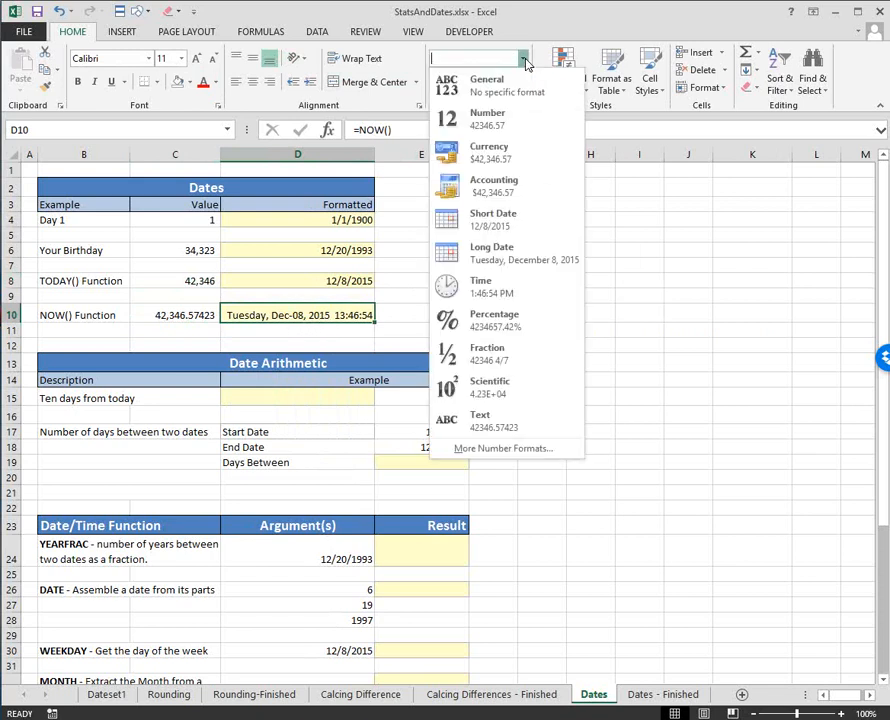
click(499, 449)
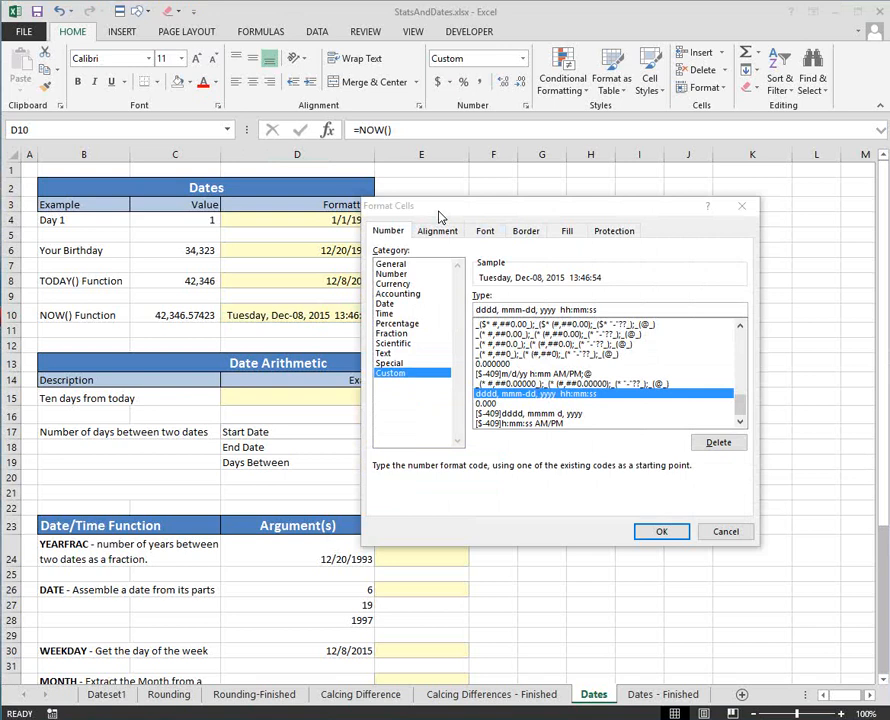
drag(439, 213, 509, 183)
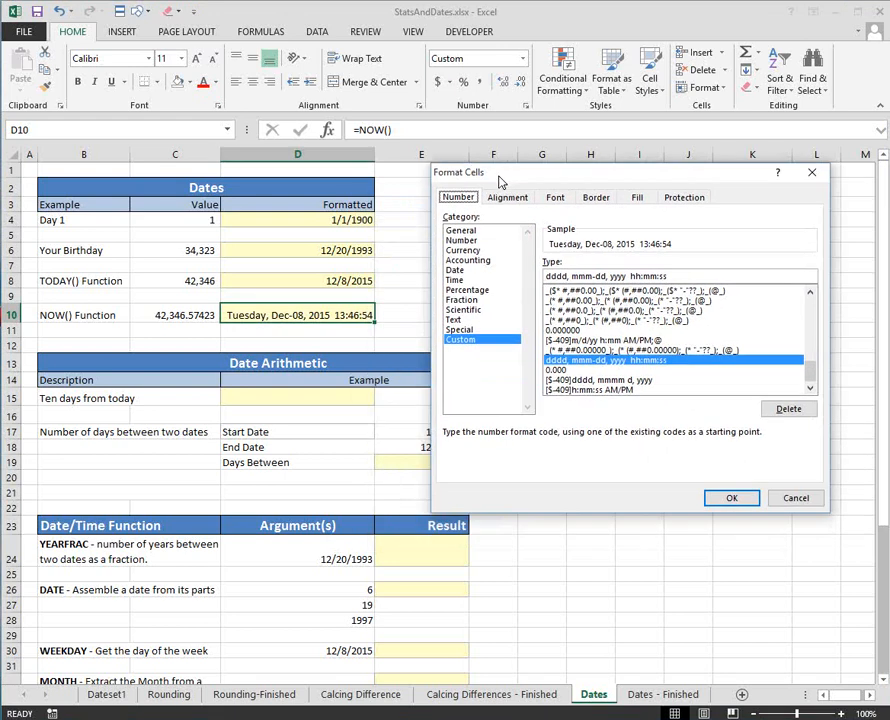
click(455, 270)
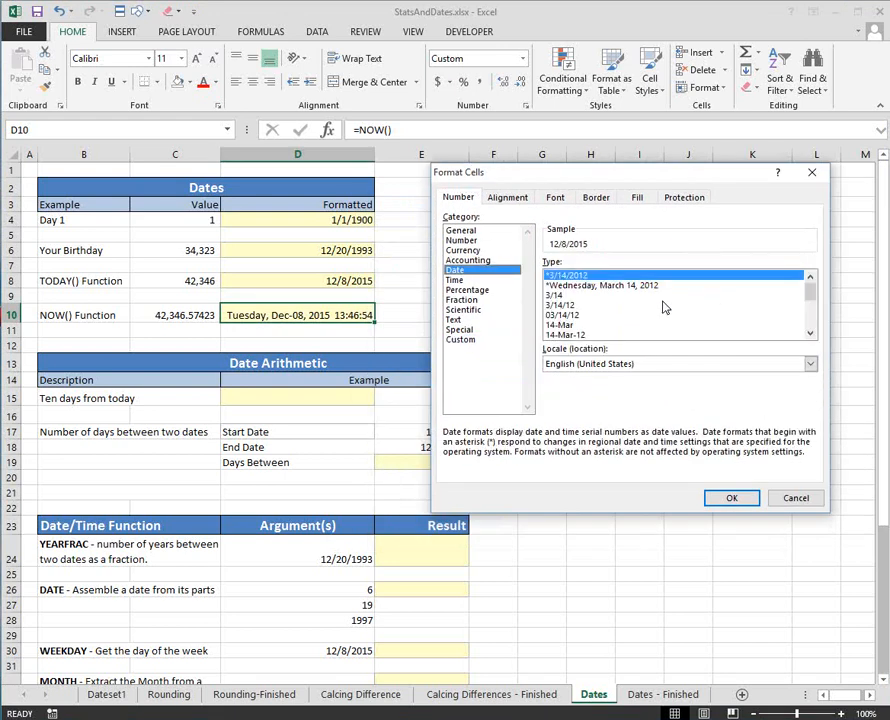
click(630, 295)
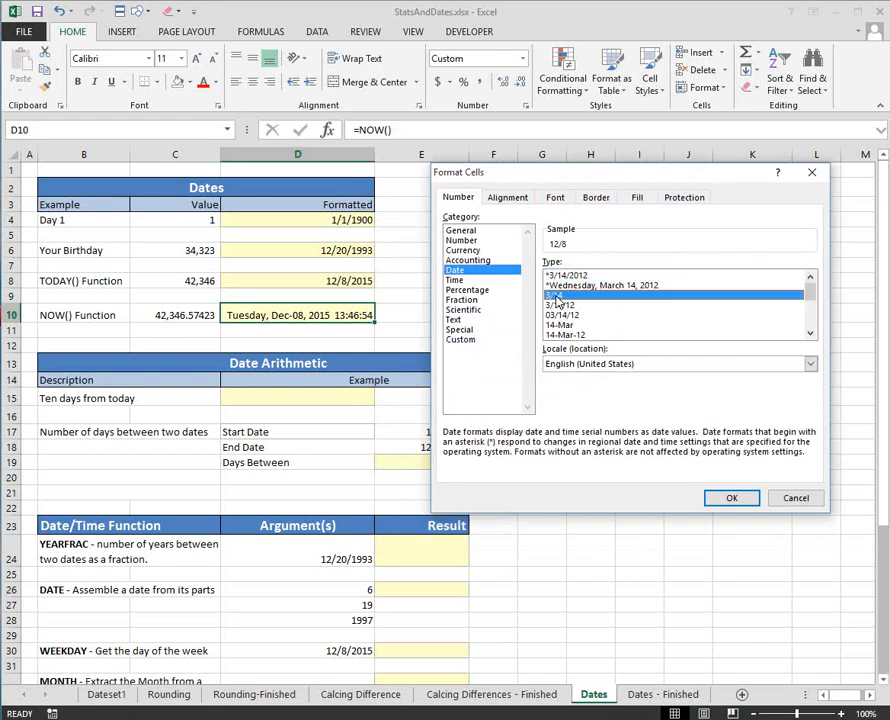
click(734, 500)
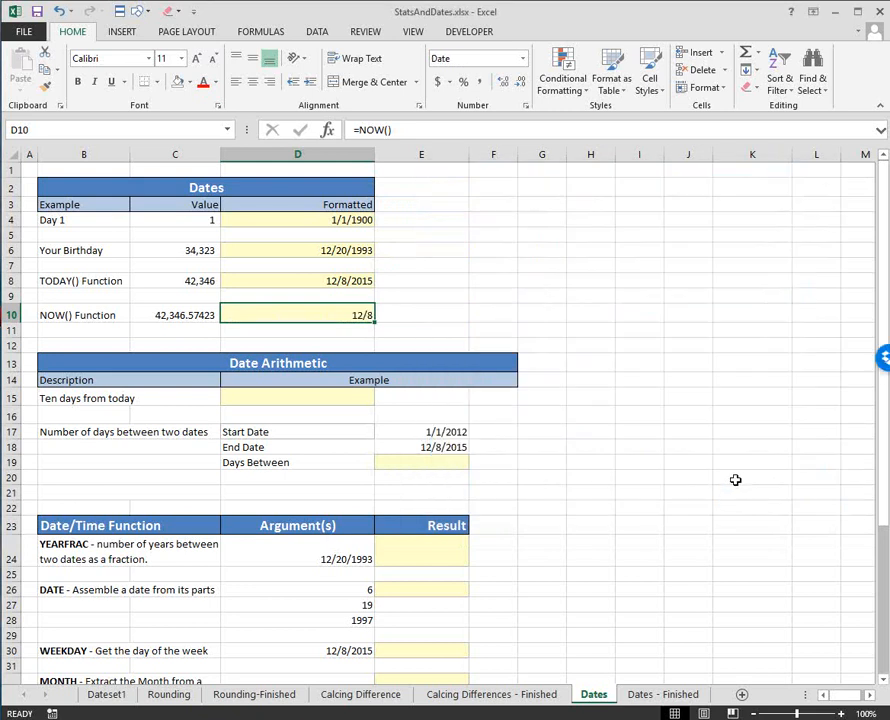
Change the date format of cell D10 to the 03/14/12 type
click(525, 107)
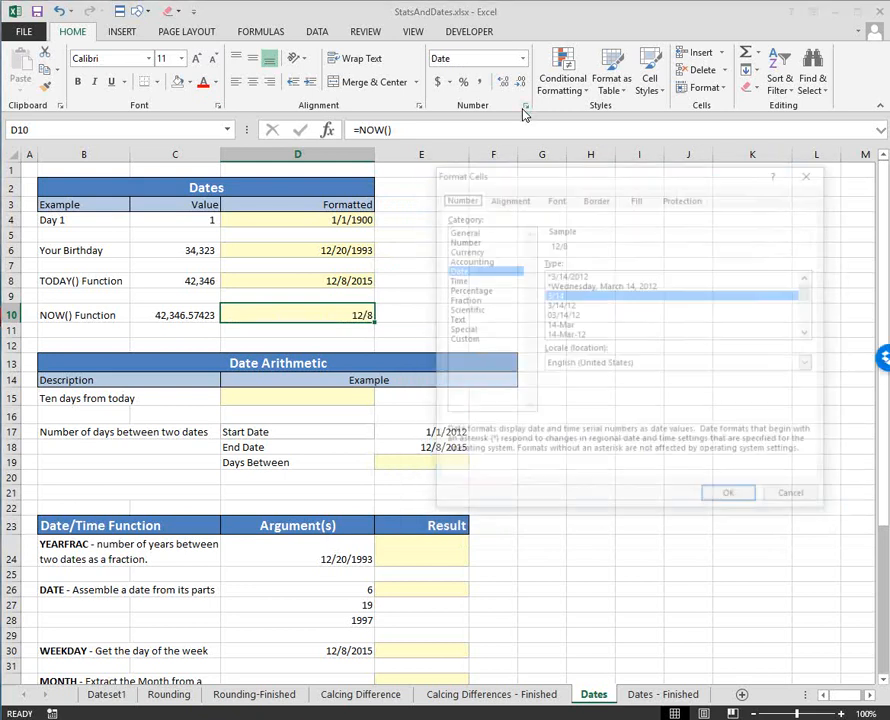
click(562, 315)
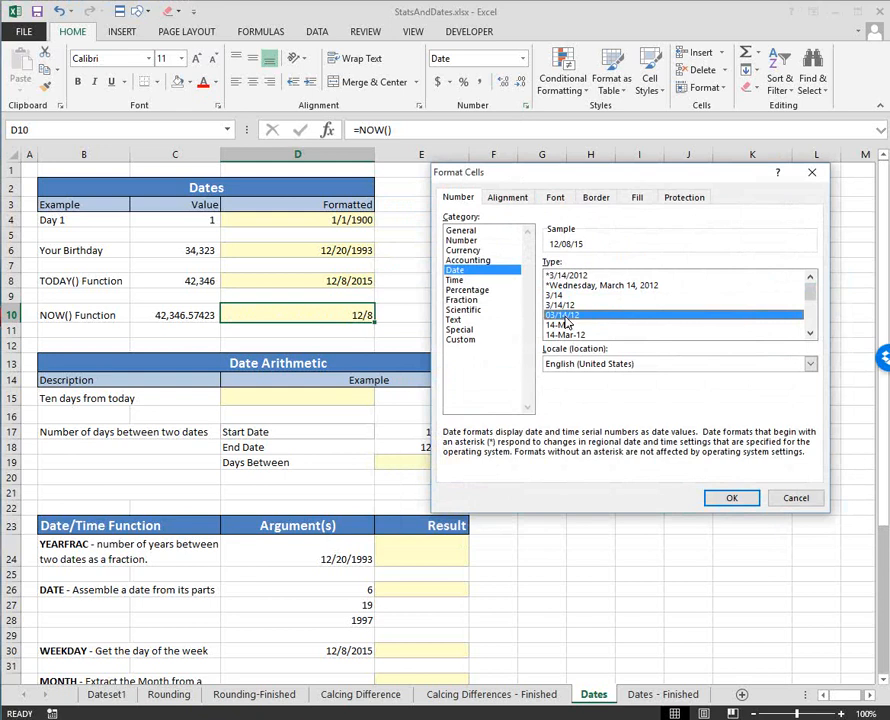
click(732, 499)
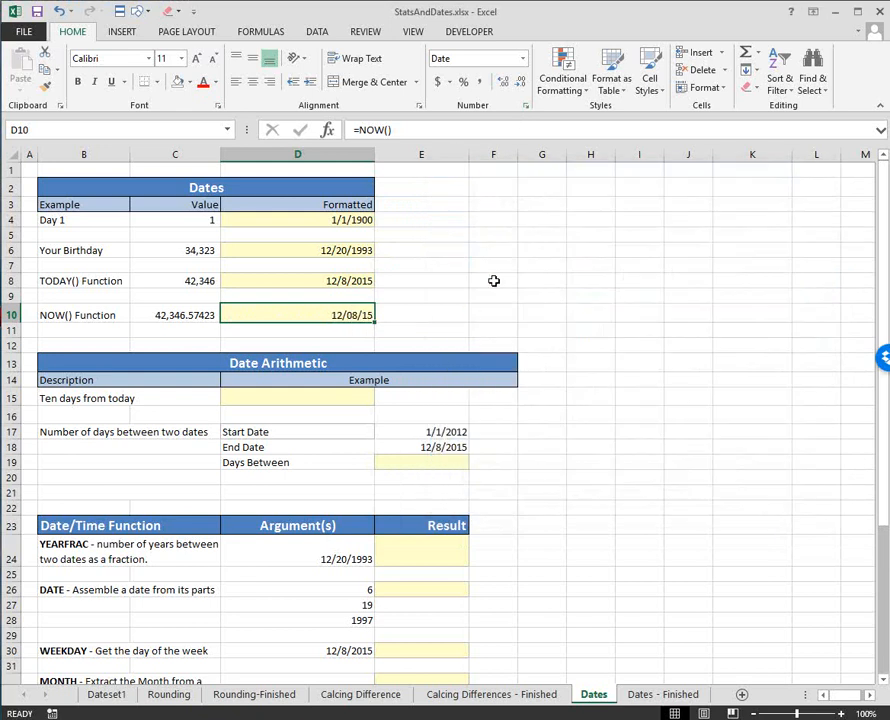
Change the date format of cell D10 to the long-month March 14, 2012 type
click(526, 106)
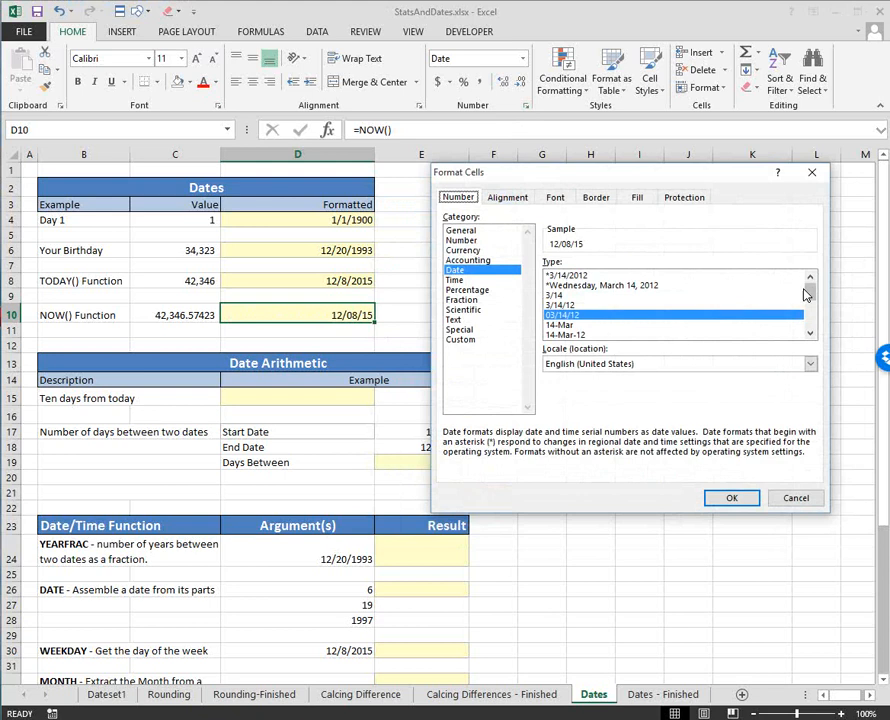
drag(808, 292, 807, 311)
click(689, 295)
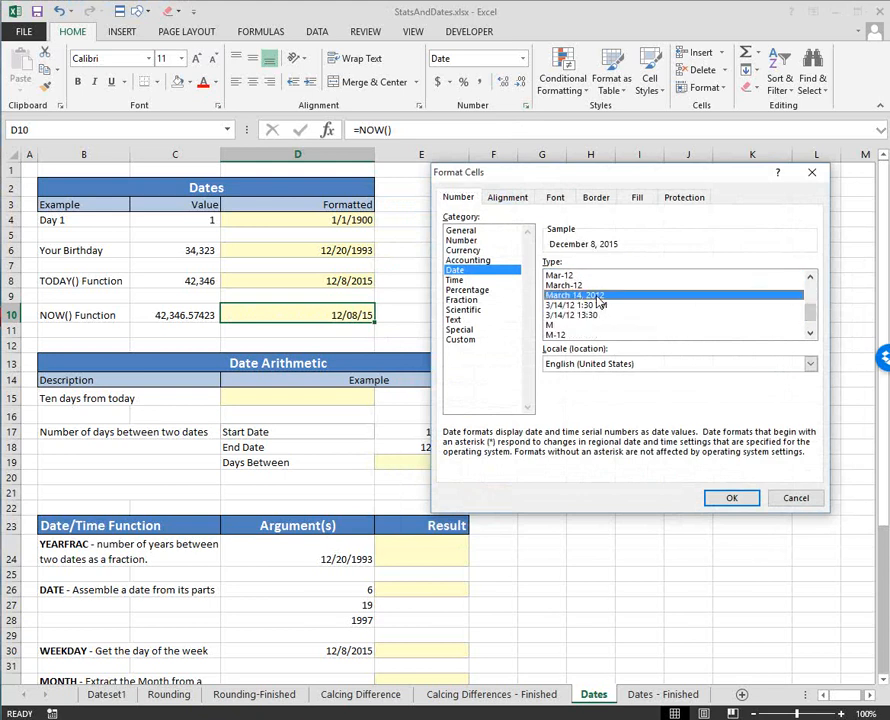
click(731, 502)
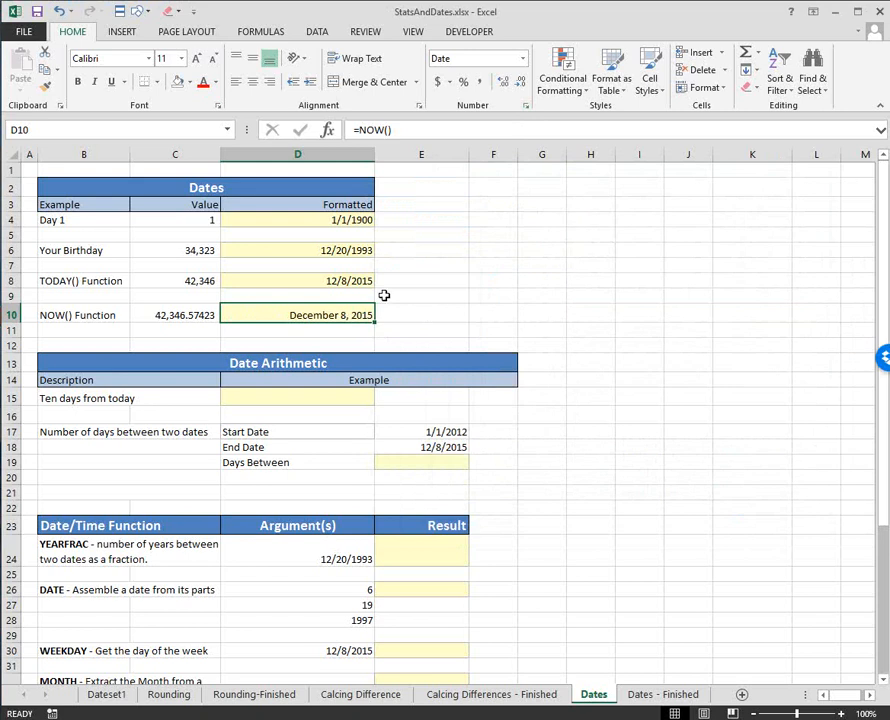
Format cell D10 as Time and change it to the custom h:mm:ss AM/PM type
click(522, 58)
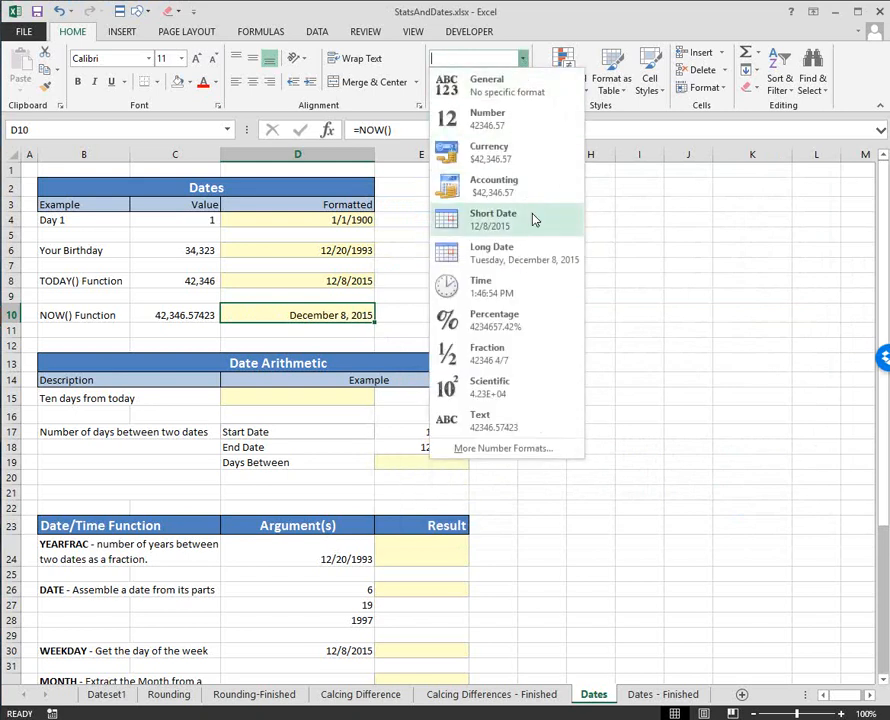
click(506, 290)
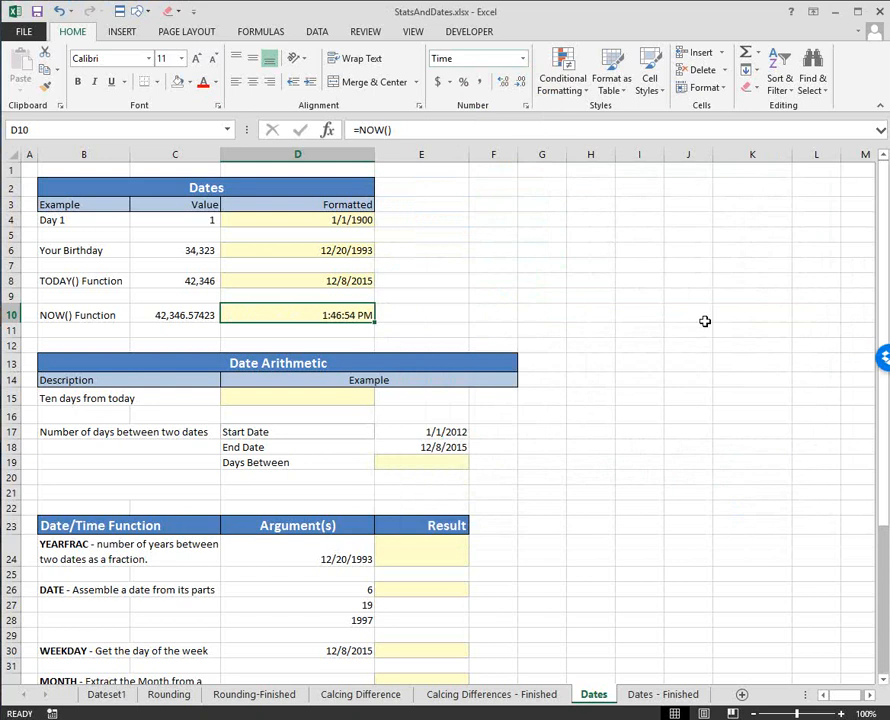
click(525, 106)
click(462, 340)
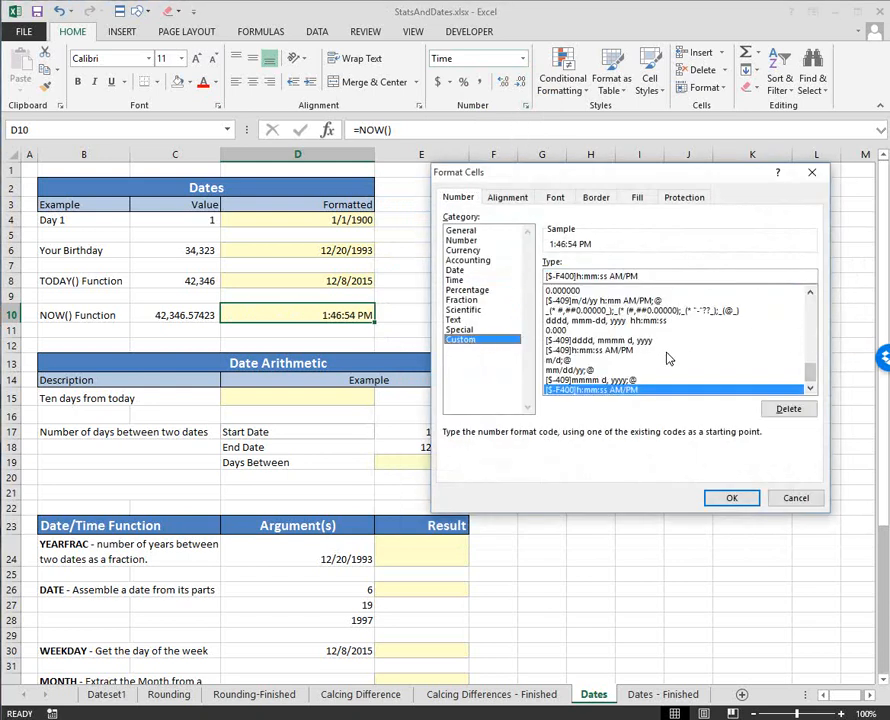
click(628, 351)
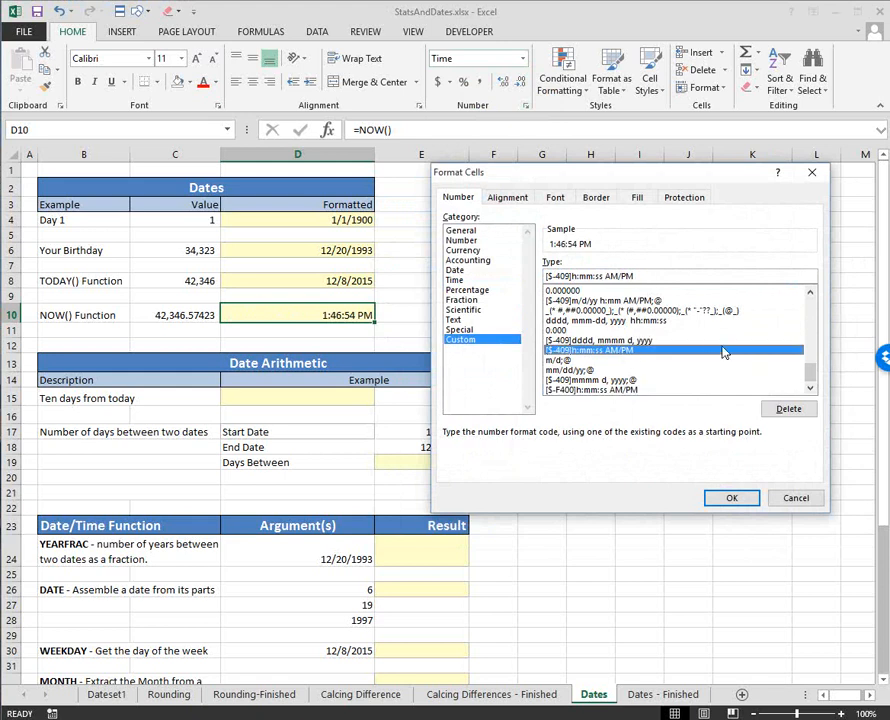
scroll(703, 341, up, 5)
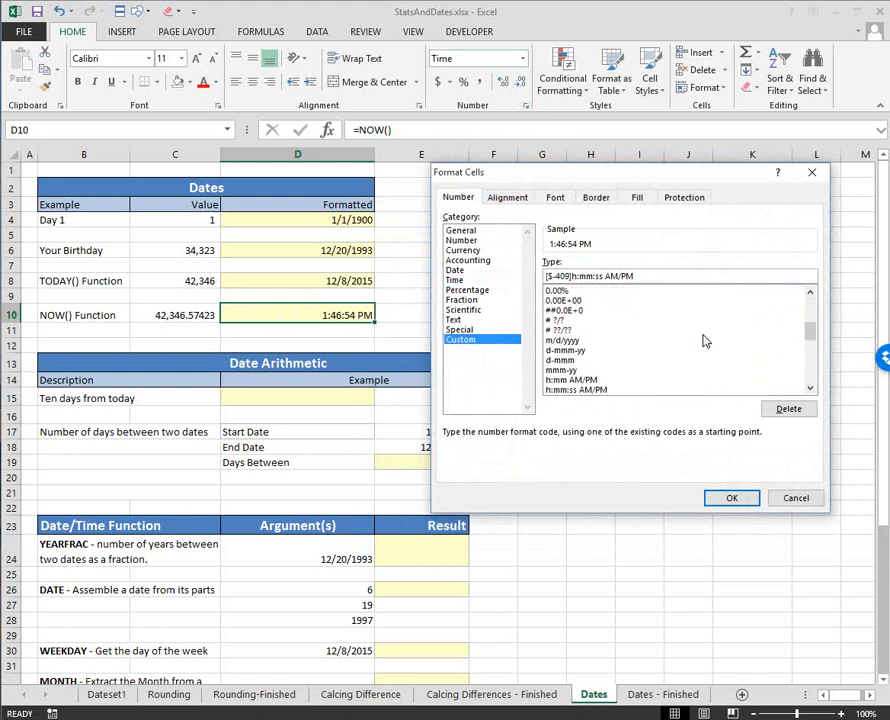
scroll(700, 341, down, 2)
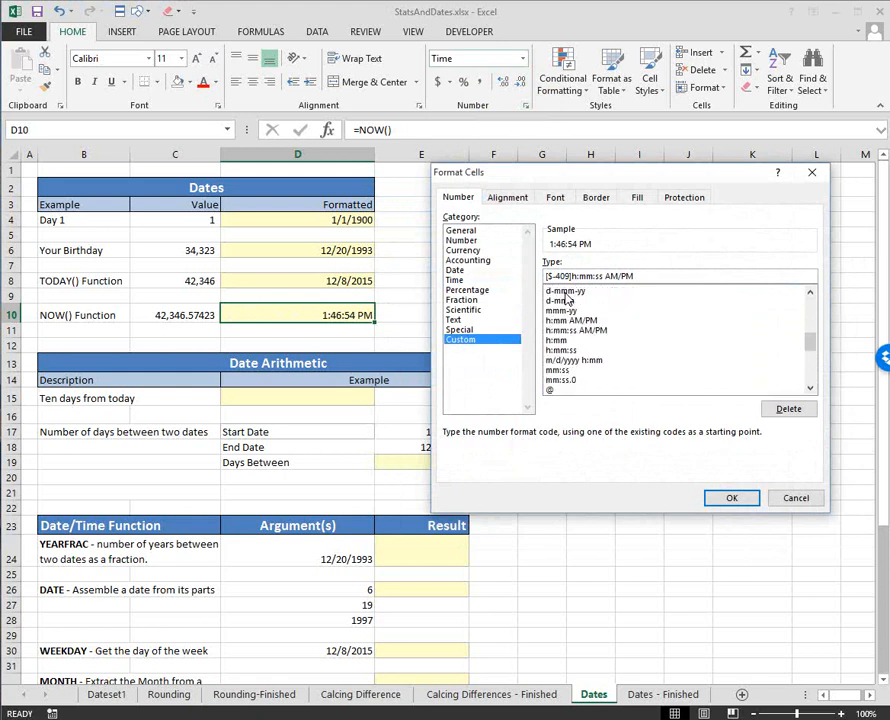
click(600, 331)
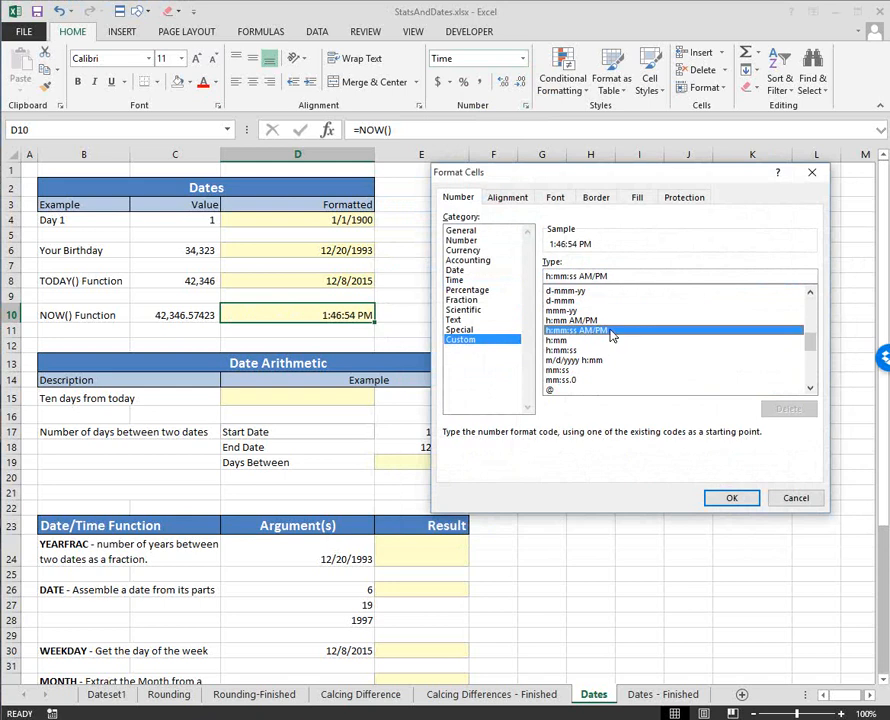
click(731, 497)
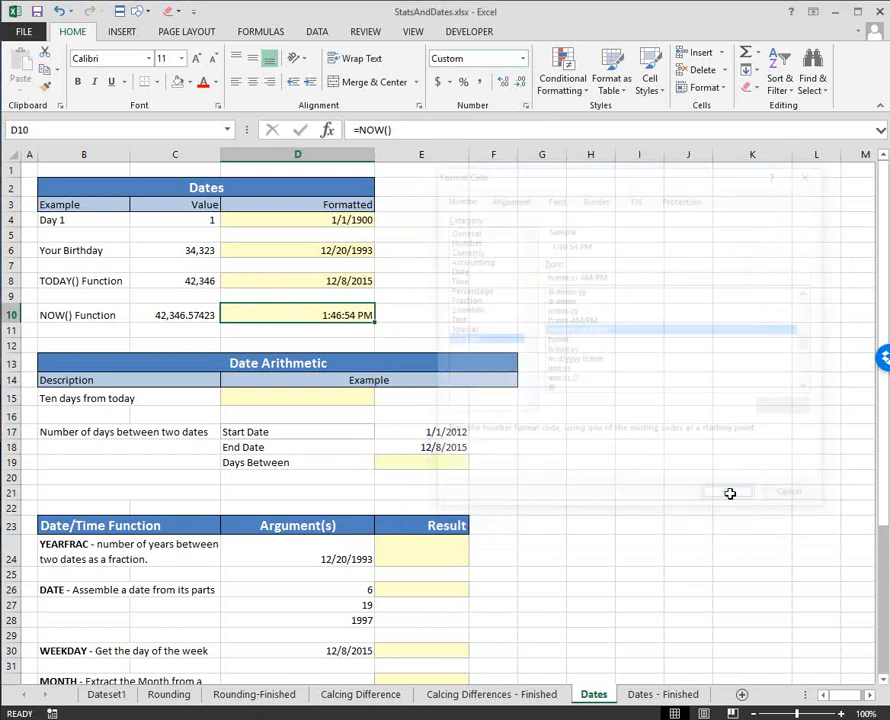
Apply the custom d-mmm-yy date type to cell D10, and reset the cell to the General format
click(524, 110)
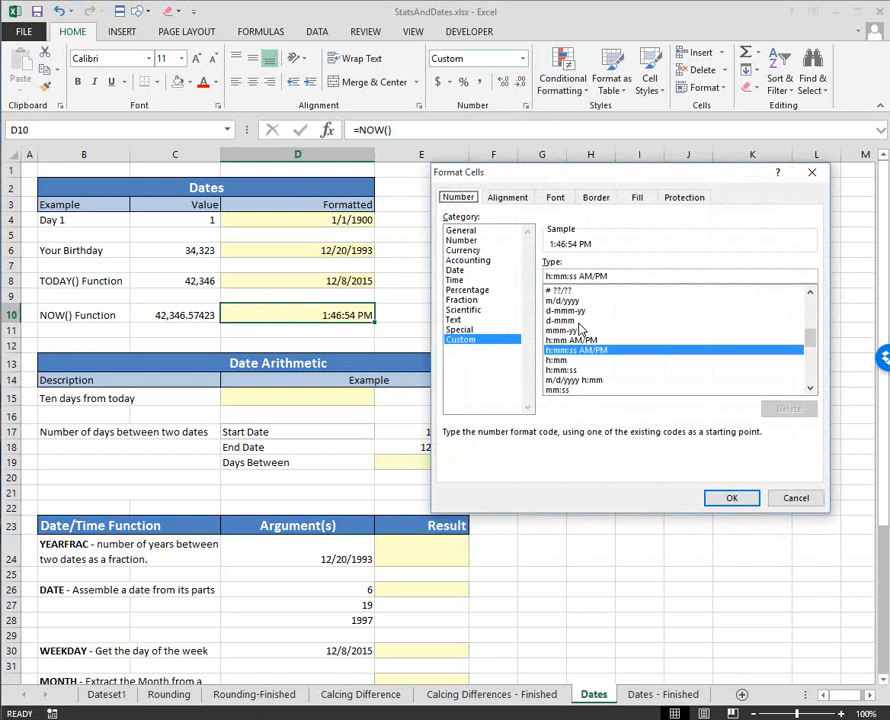
click(572, 311)
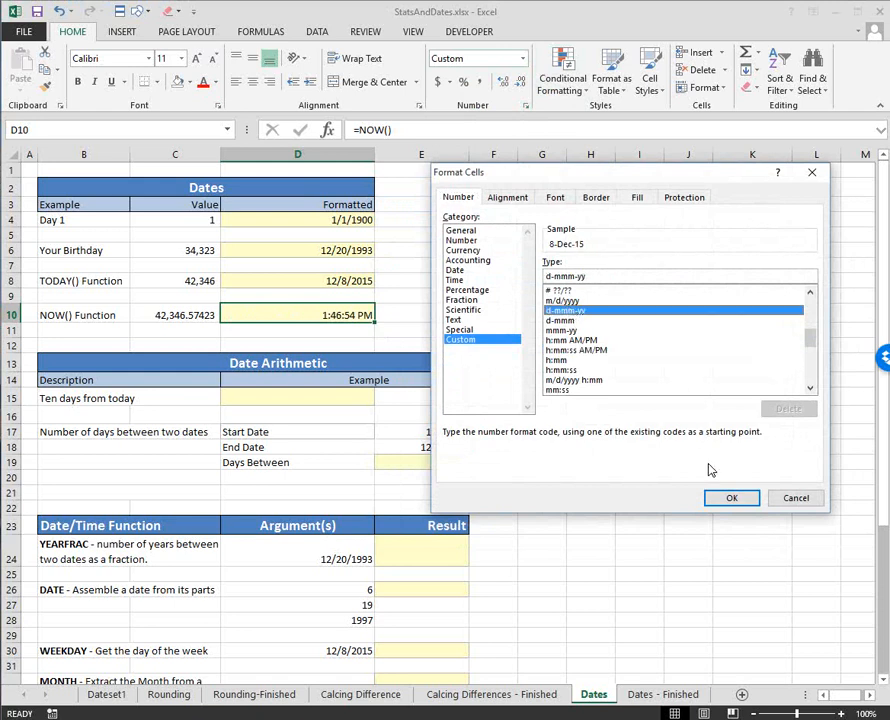
click(730, 499)
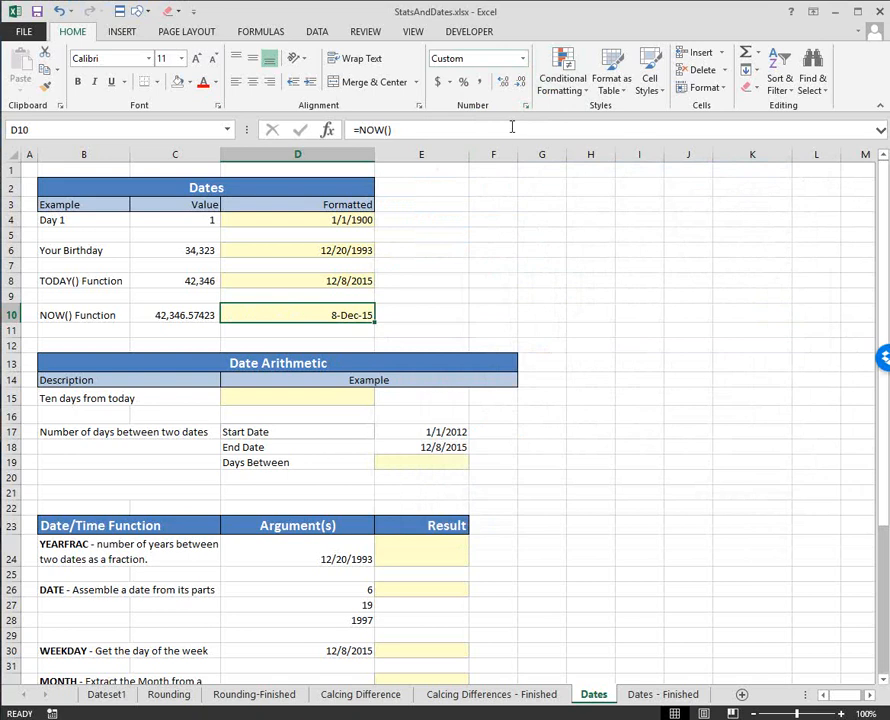
click(523, 58)
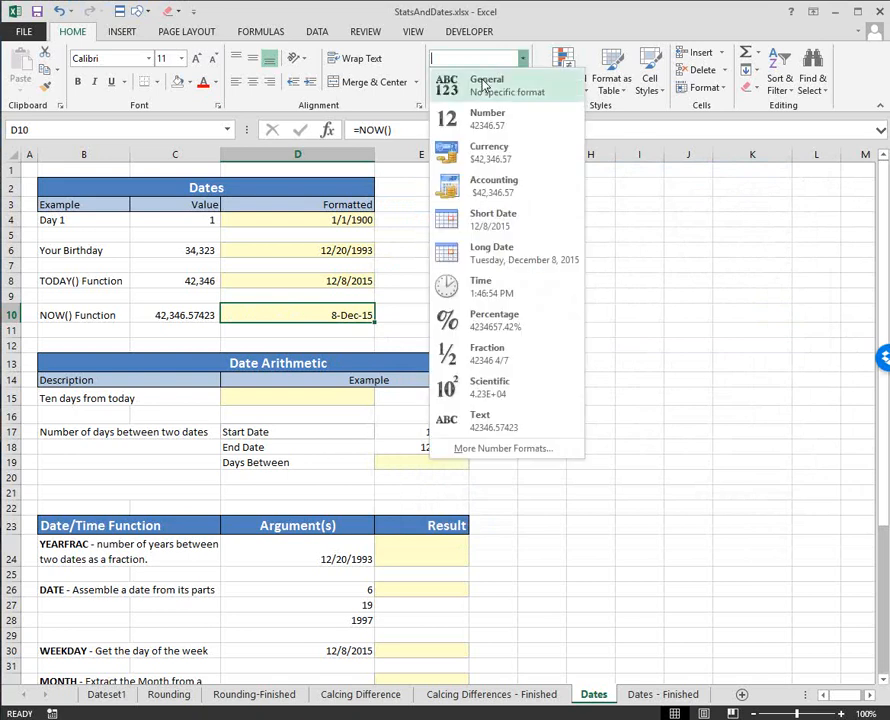
click(500, 80)
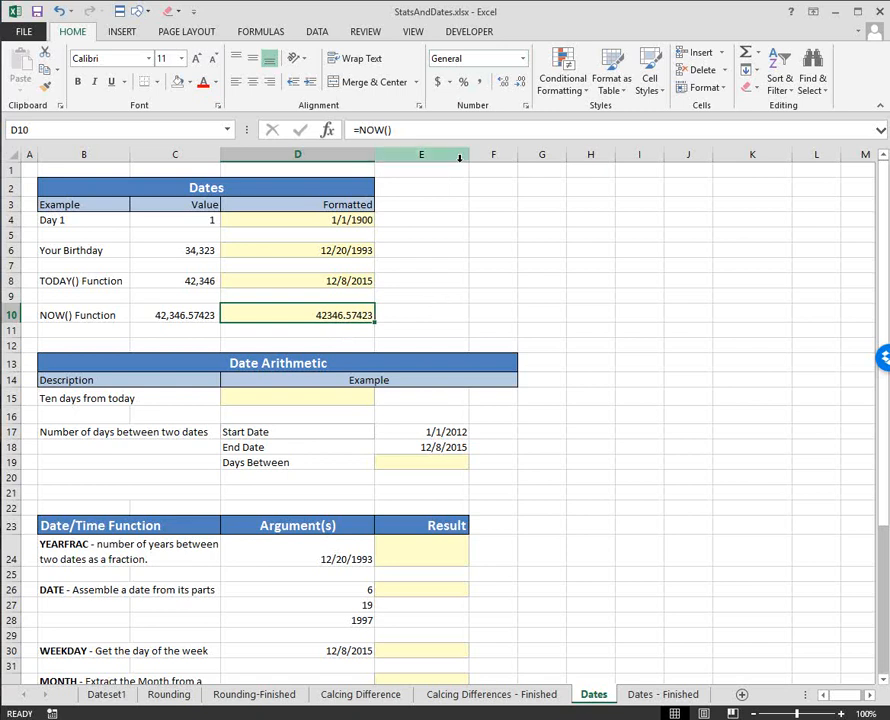
Format cell D10 with the existing custom type dddd, mmm-dd, yyyy hh:mm:ss
click(522, 58)
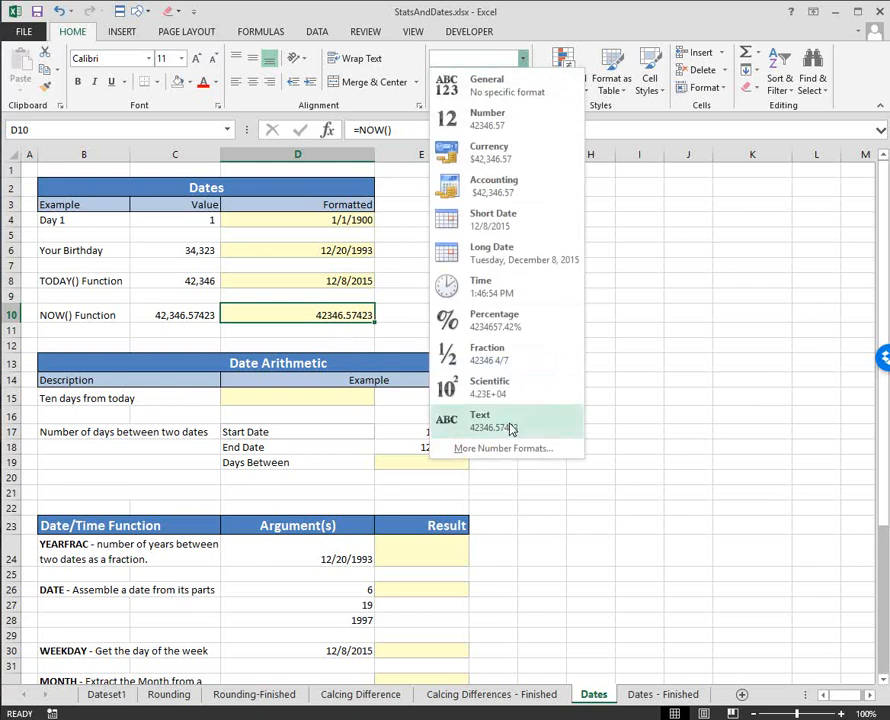
click(503, 448)
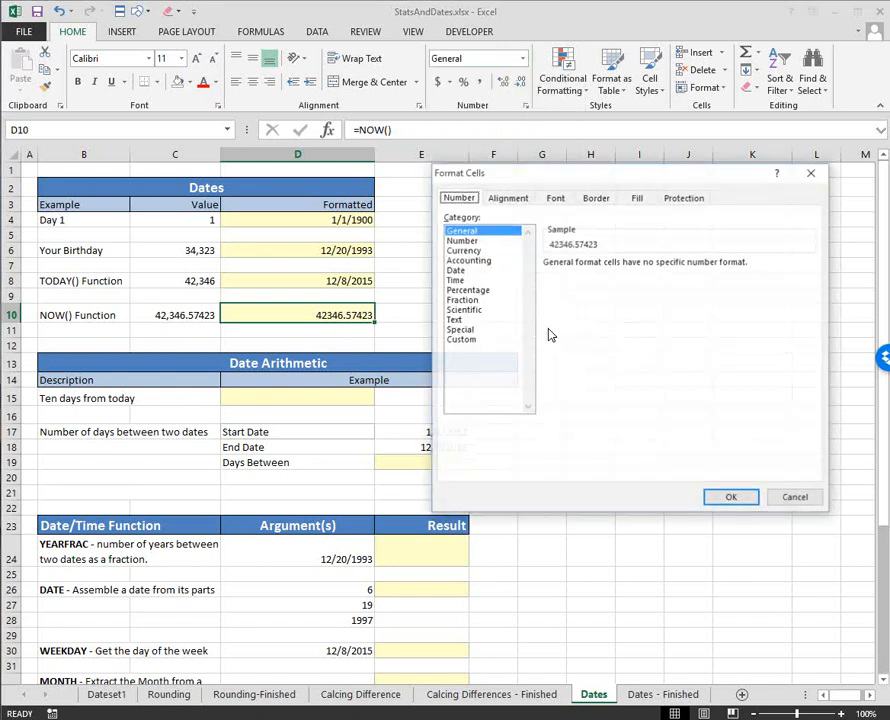
click(468, 340)
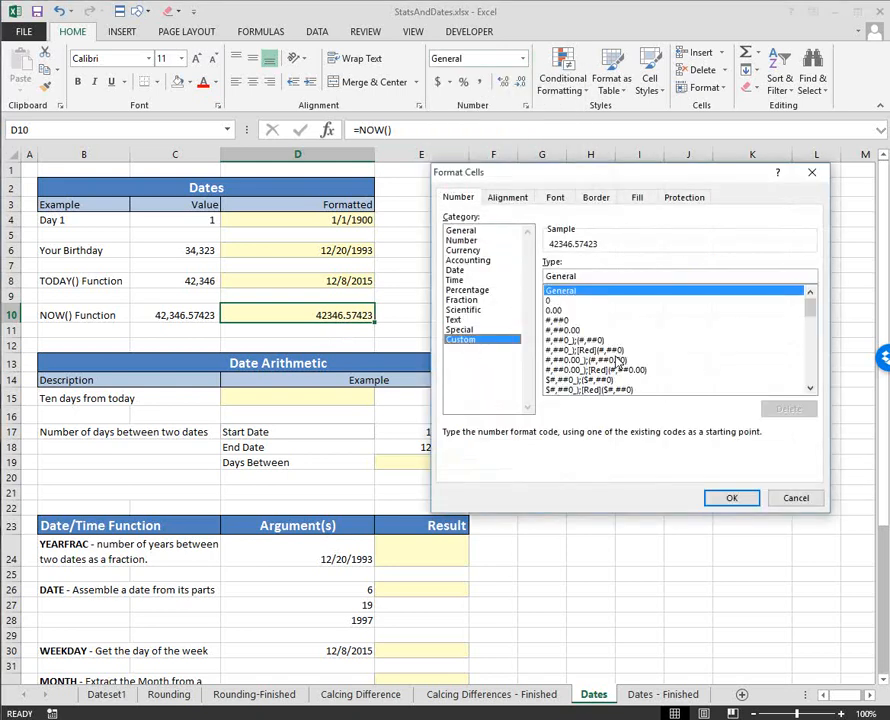
drag(810, 305, 808, 377)
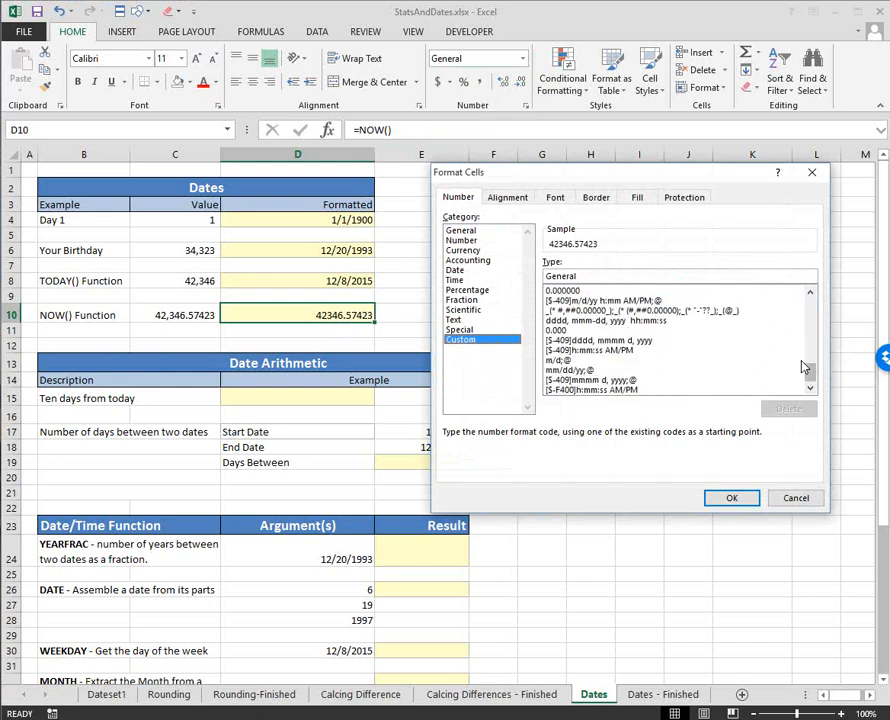
click(641, 321)
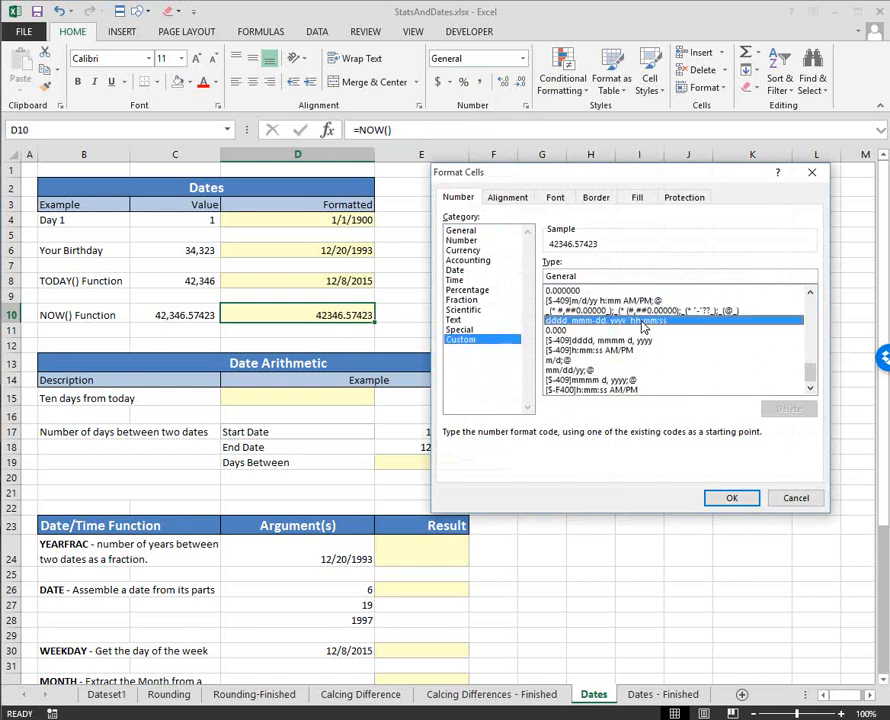
click(731, 497)
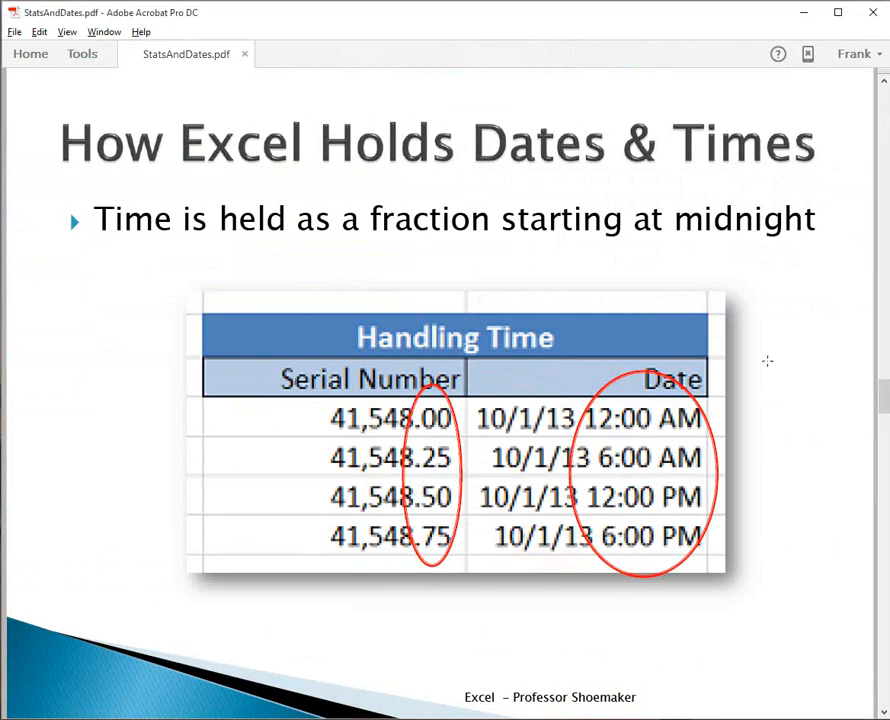
Review the Dates and Formatting and Date Examples slides in StatsAndDates.pdf, highlight "two different things", and return to the Excel workbook
scroll(767, 360, down, 1)
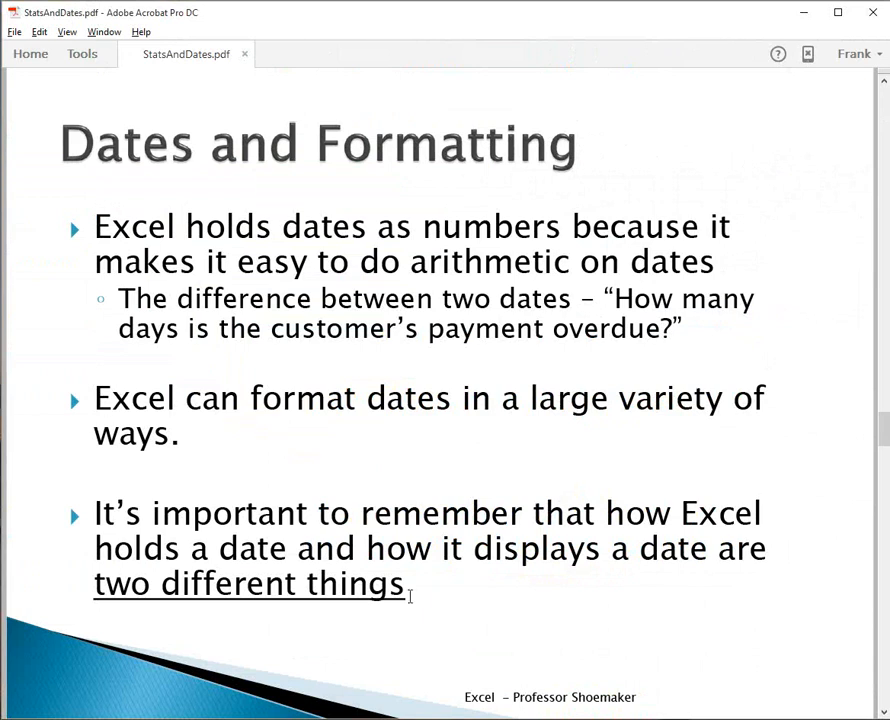
drag(409, 597, 94, 585)
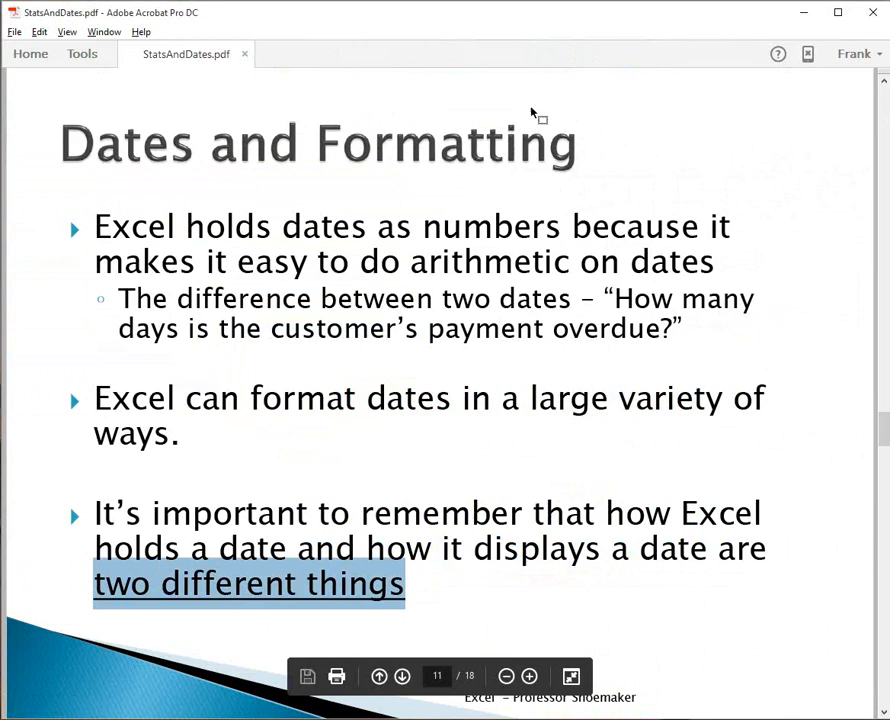
scroll(493, 348, down, 2)
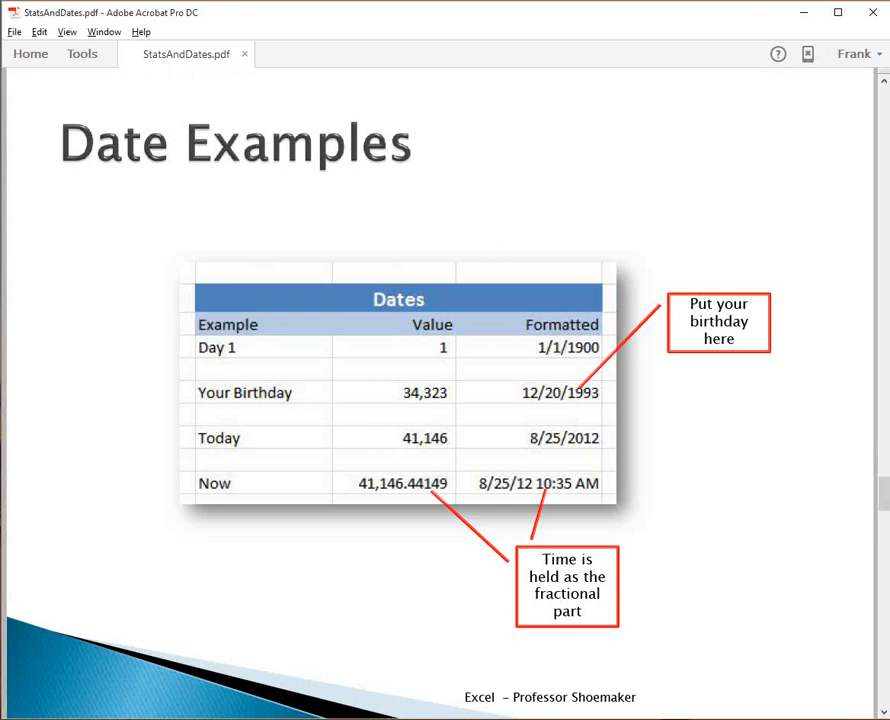
key(alt+Tab)
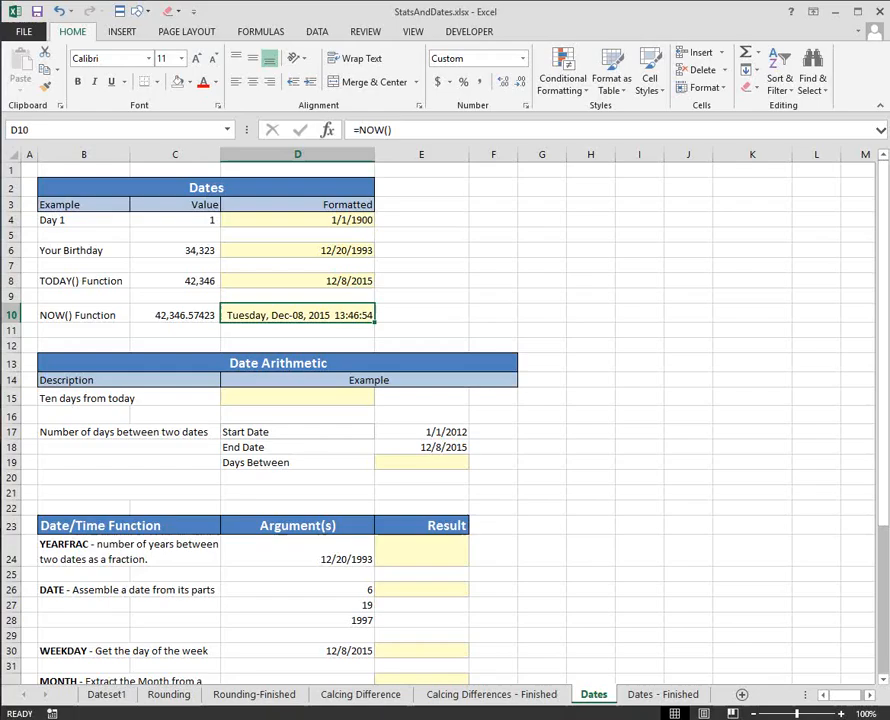
Enter the formula =TODAY()+10 in cell D15 for ten days from today and check it against the TODAY() formula in D8
click(319, 397)
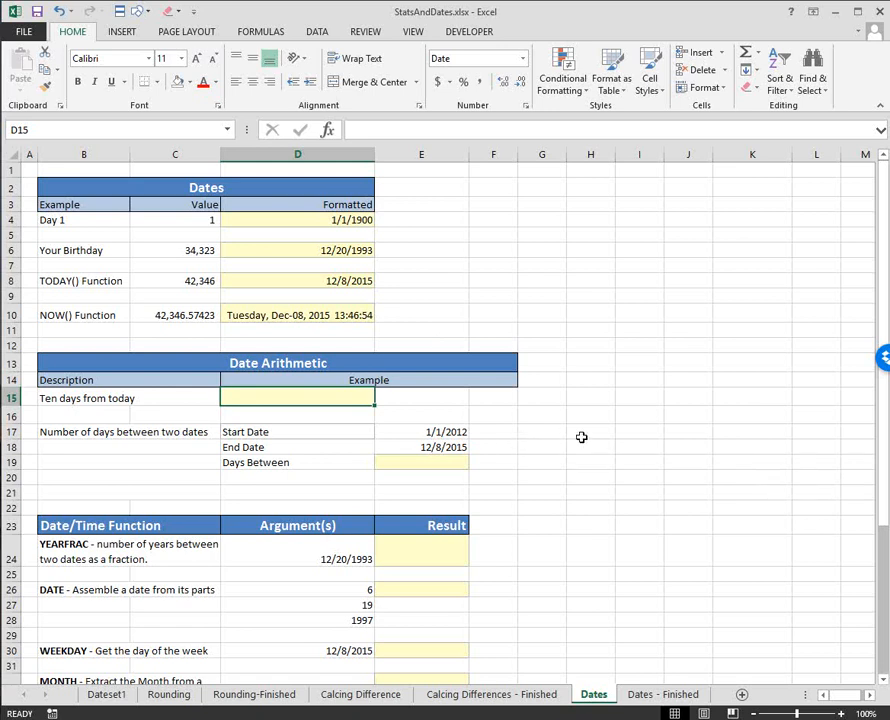
text(=)
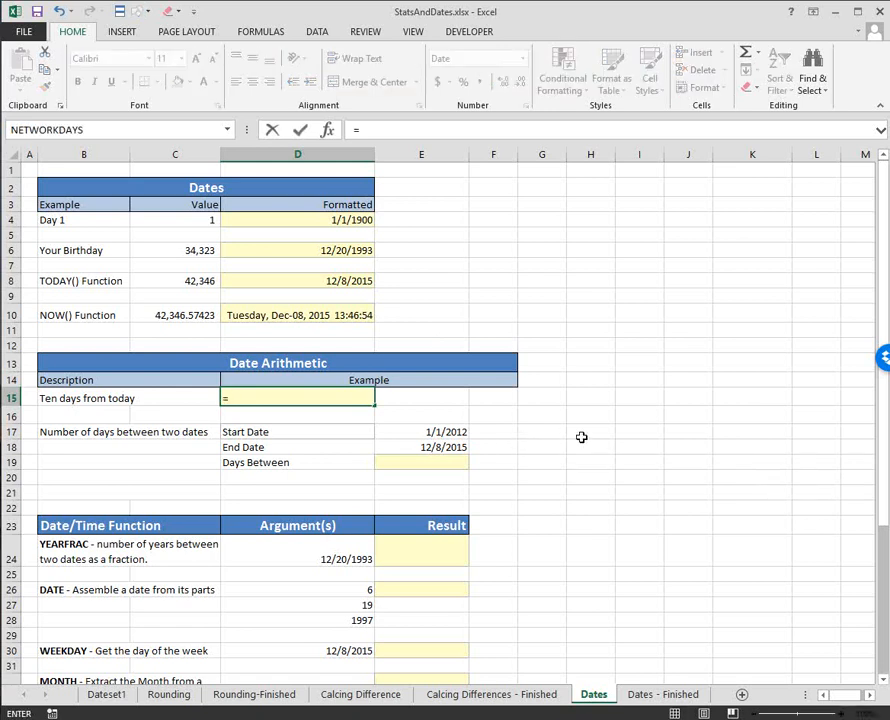
text(today()+)
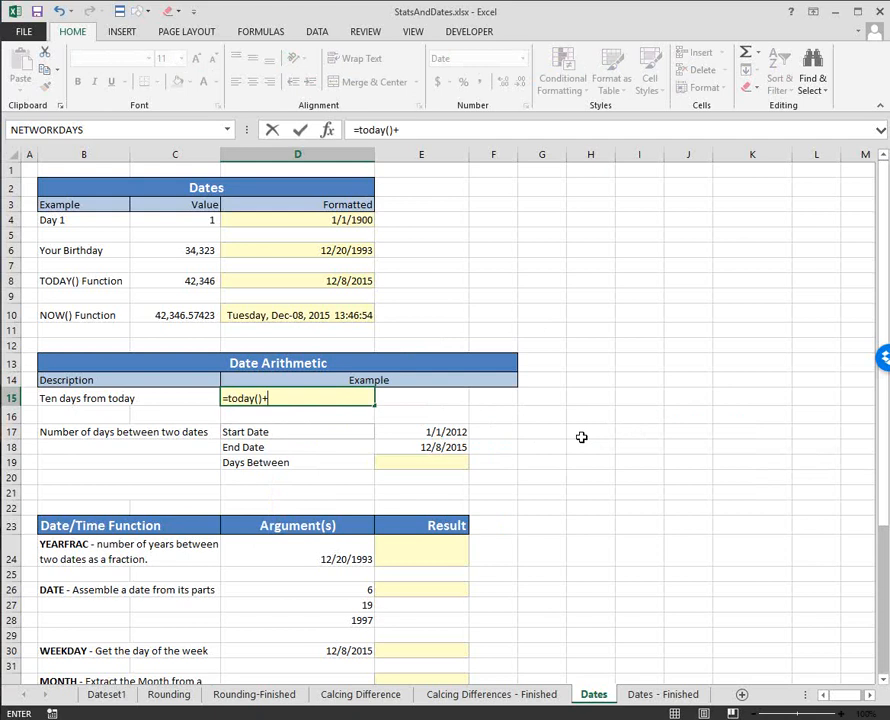
text(10)
key(Return)
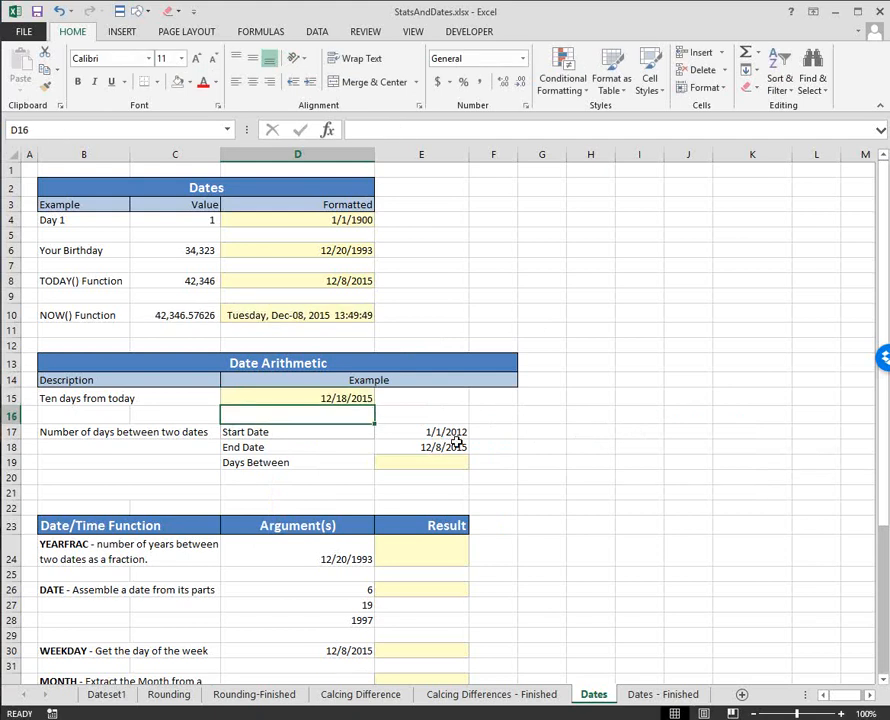
click(334, 395)
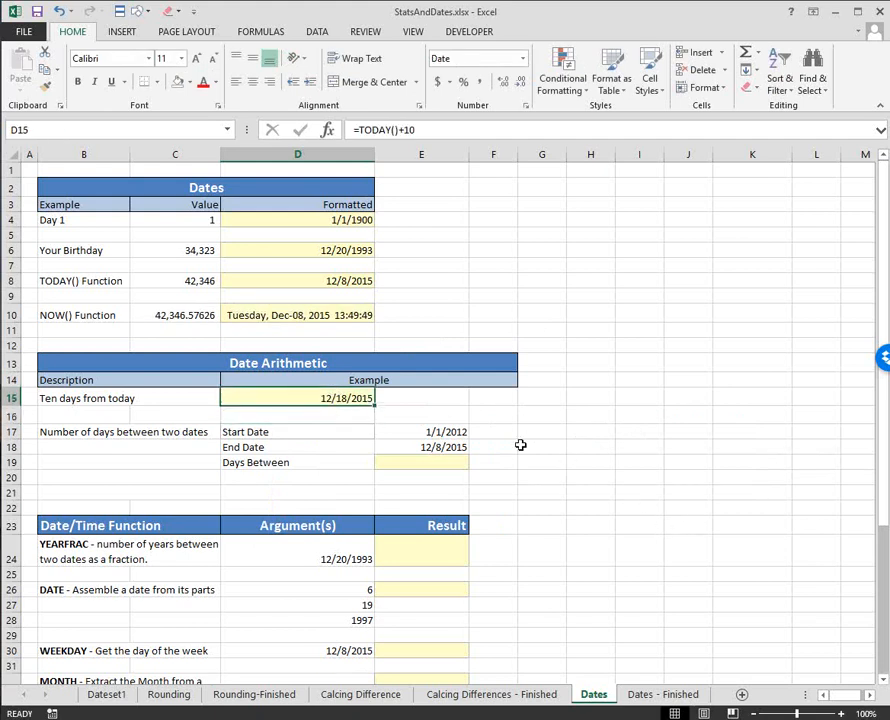
click(362, 281)
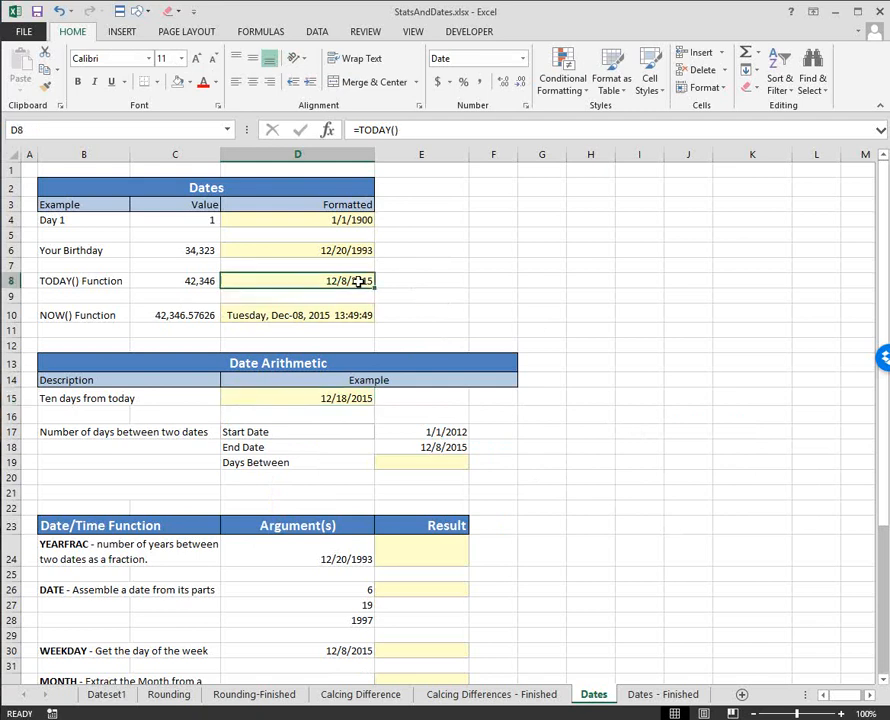
Change the number of days added in the cell D15 formula to 45, and select the "Number of days between two dates" label
click(326, 397)
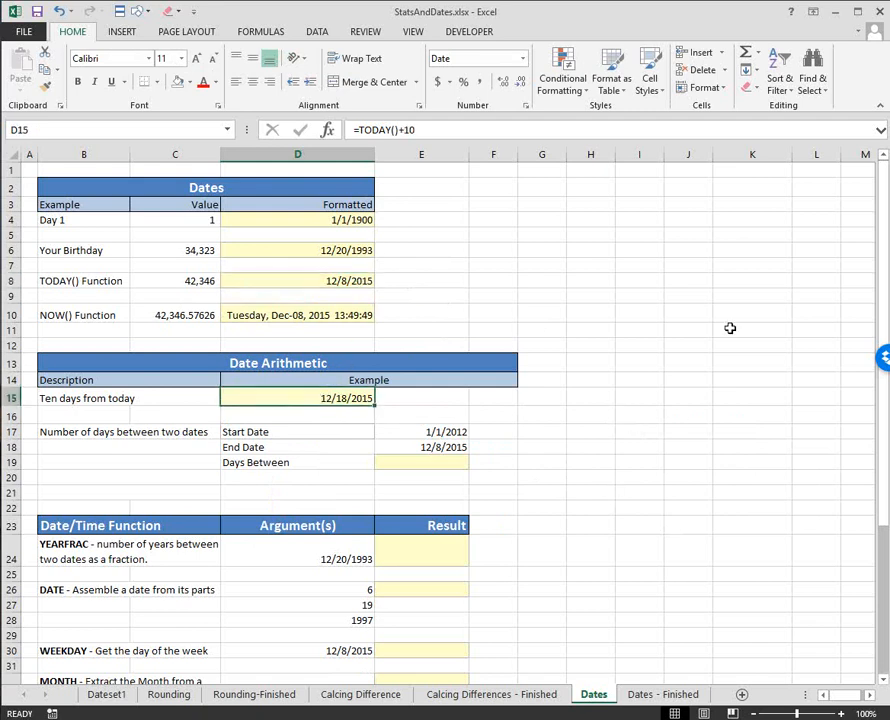
double_click(424, 132)
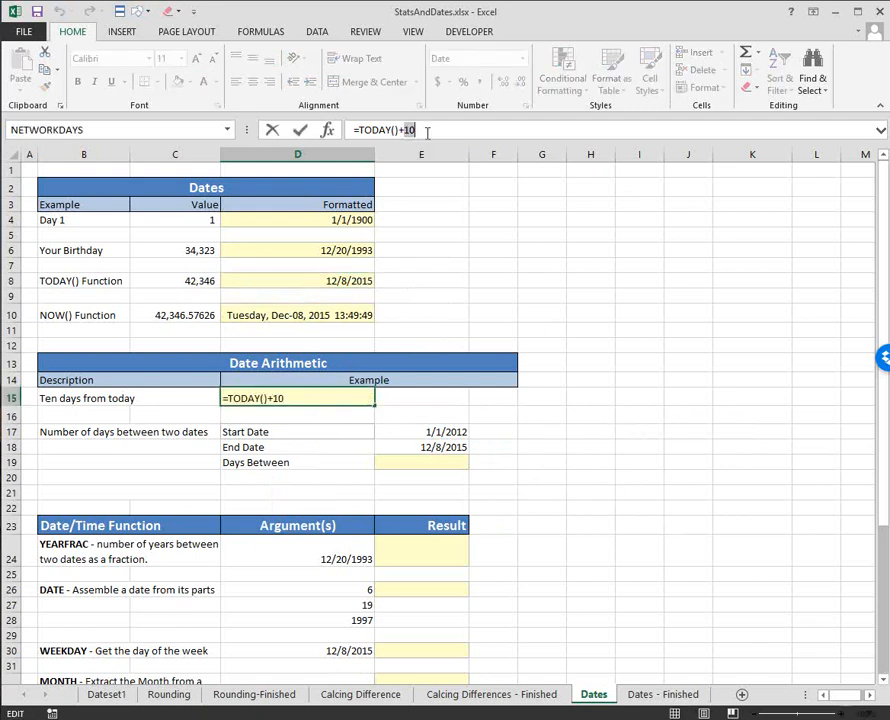
text(45)
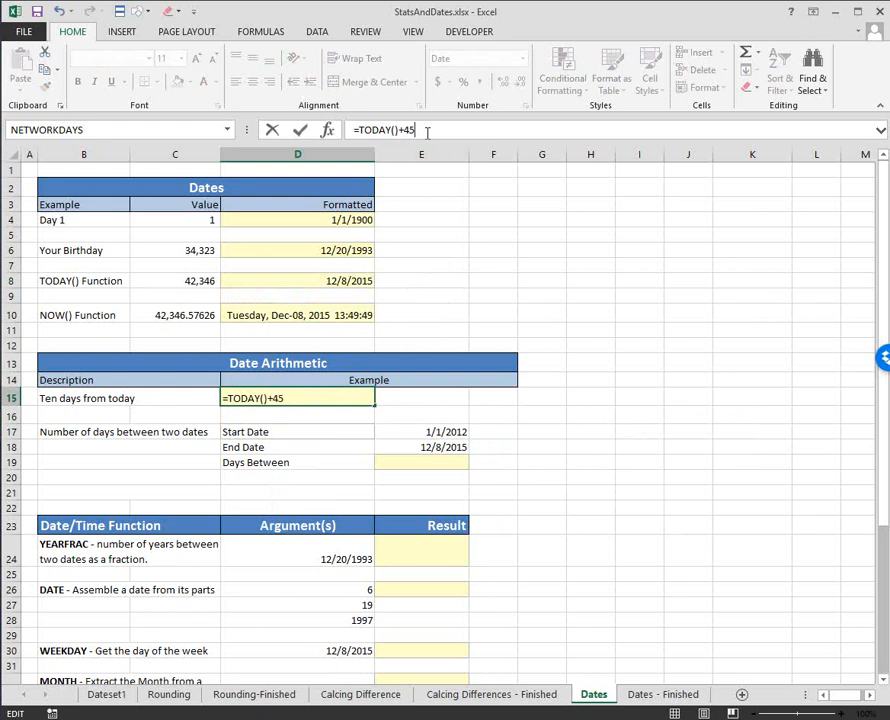
key(Return)
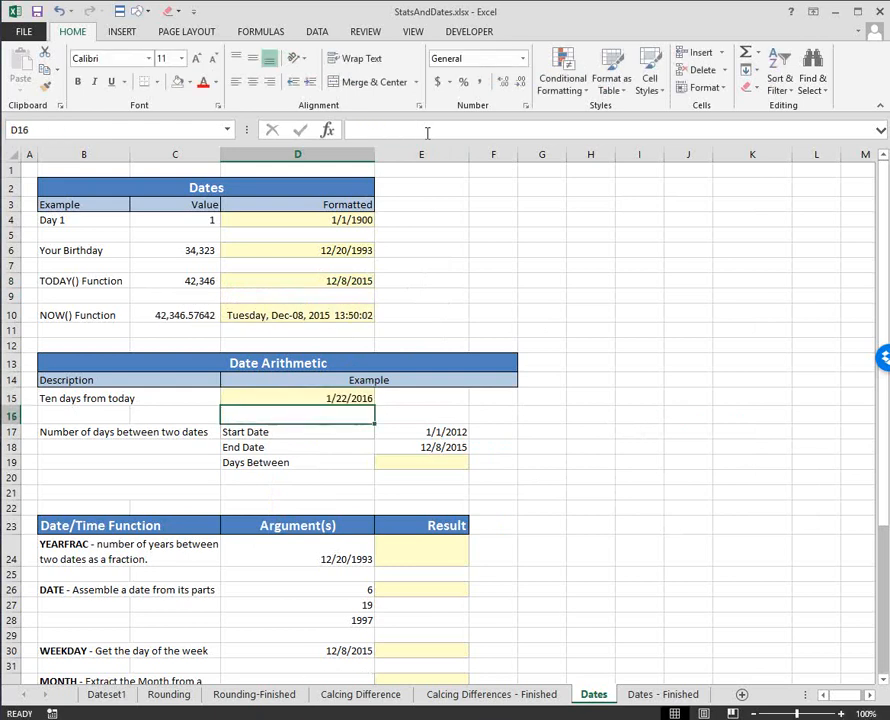
click(327, 399)
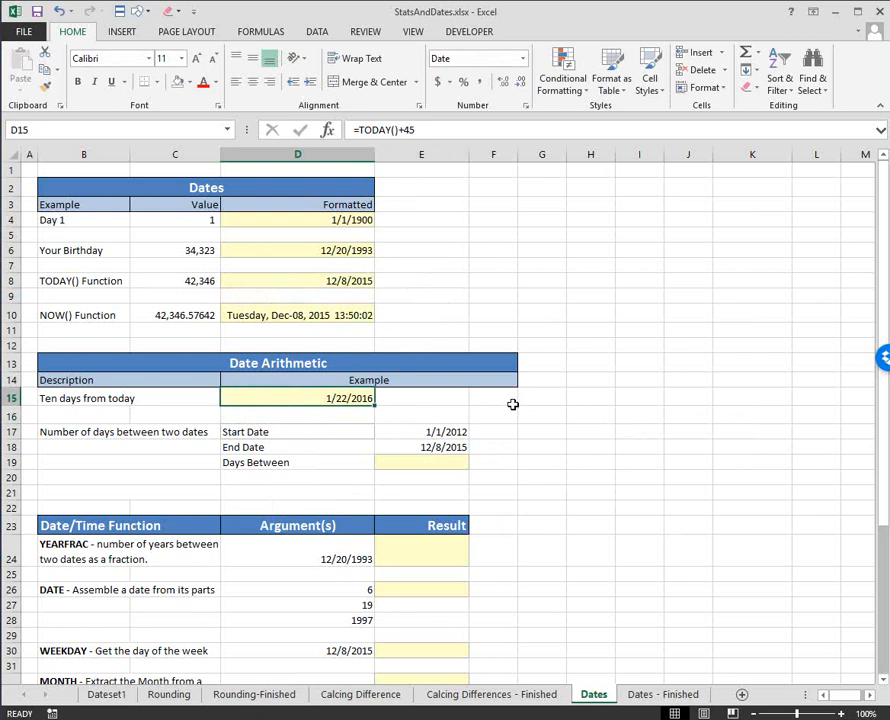
click(131, 431)
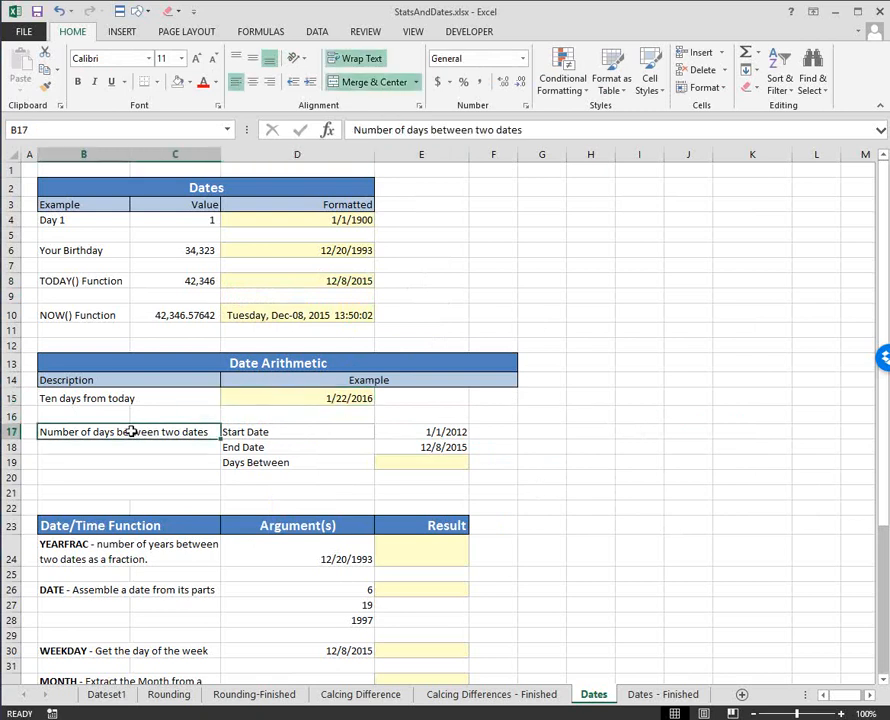
Calculate the days between the start and end dates by entering the formula =E18-E17 in cell E19
click(267, 401)
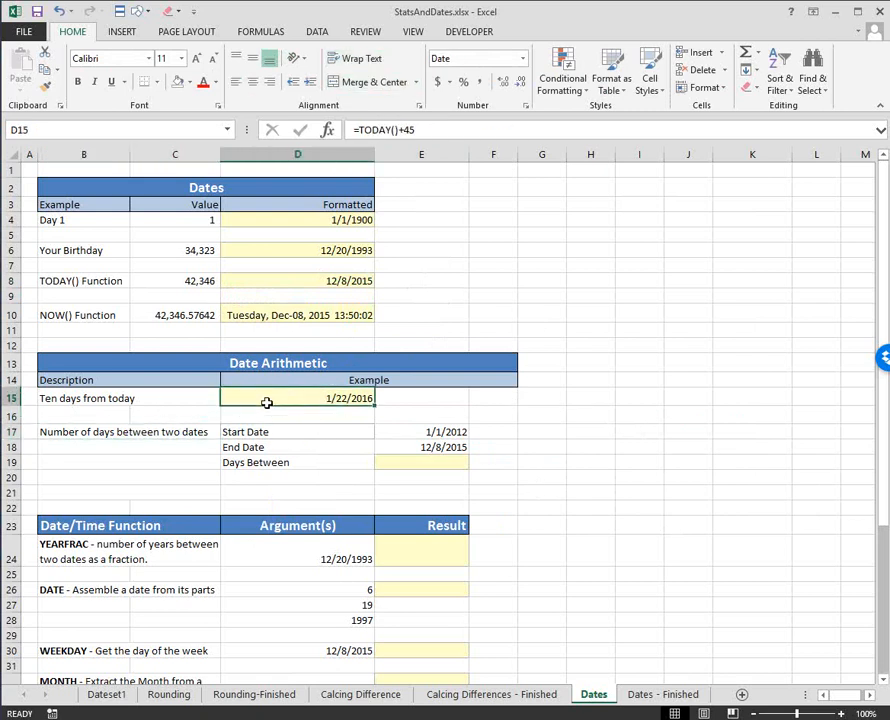
click(445, 460)
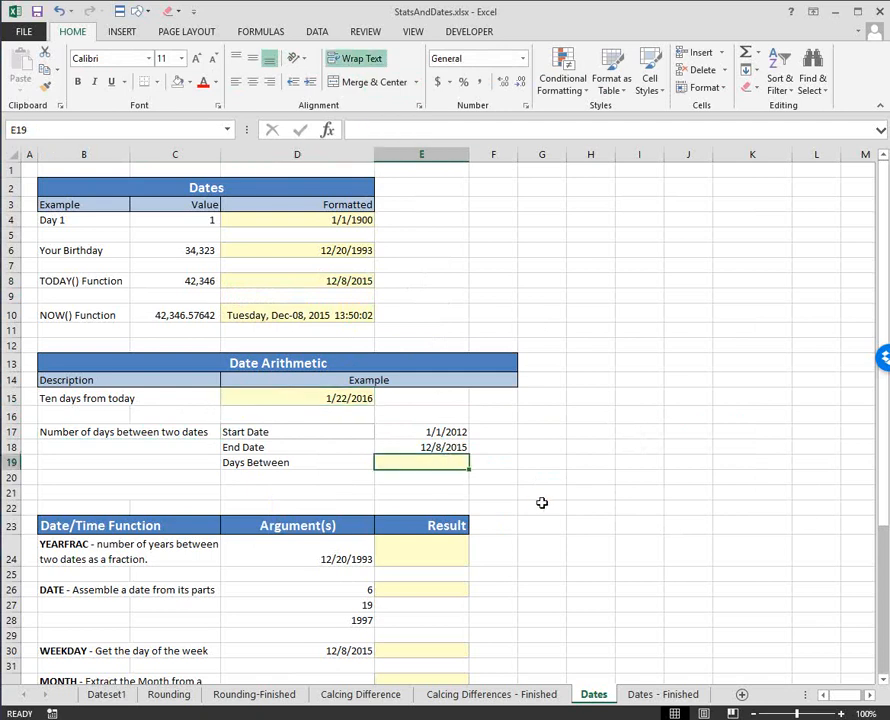
click(450, 431)
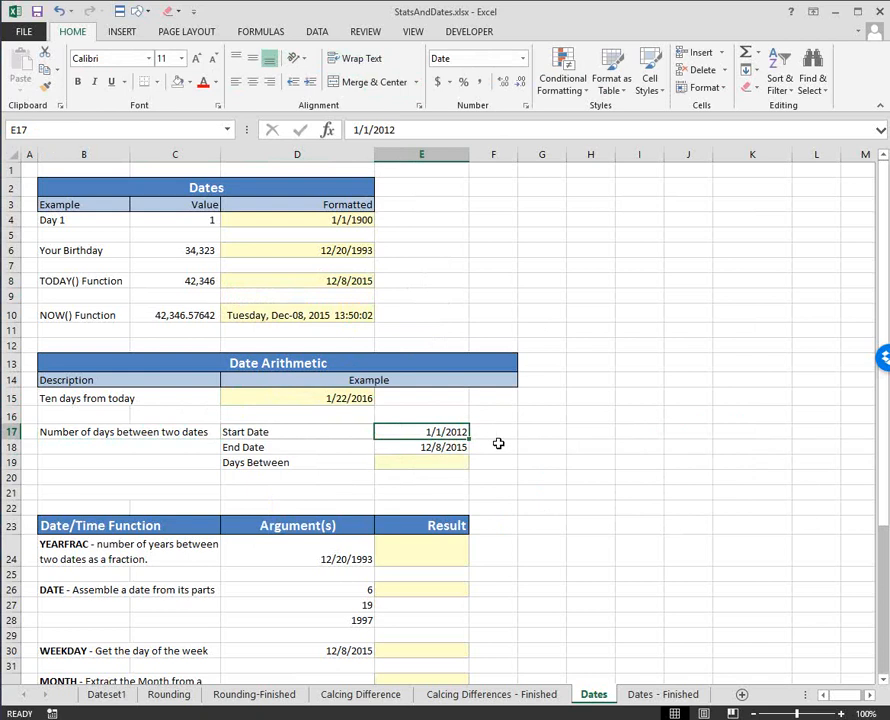
click(452, 446)
click(436, 461)
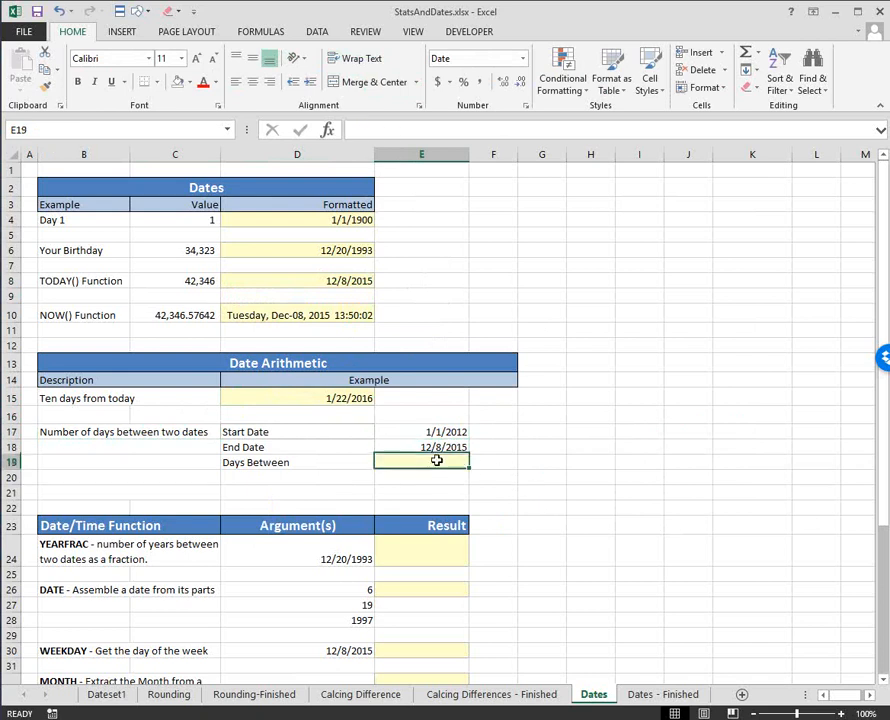
text(=)
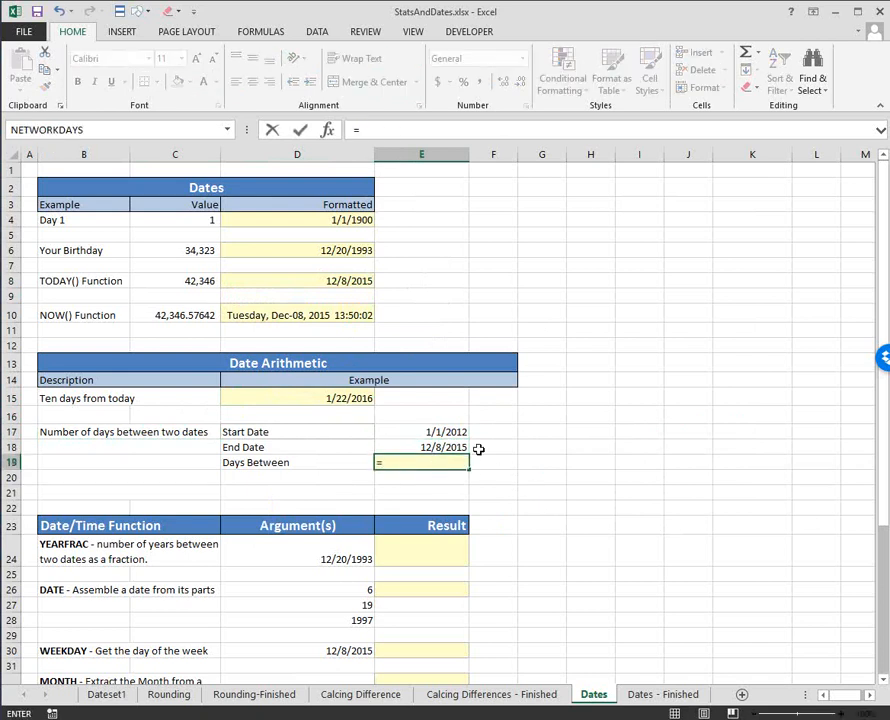
key(Up)
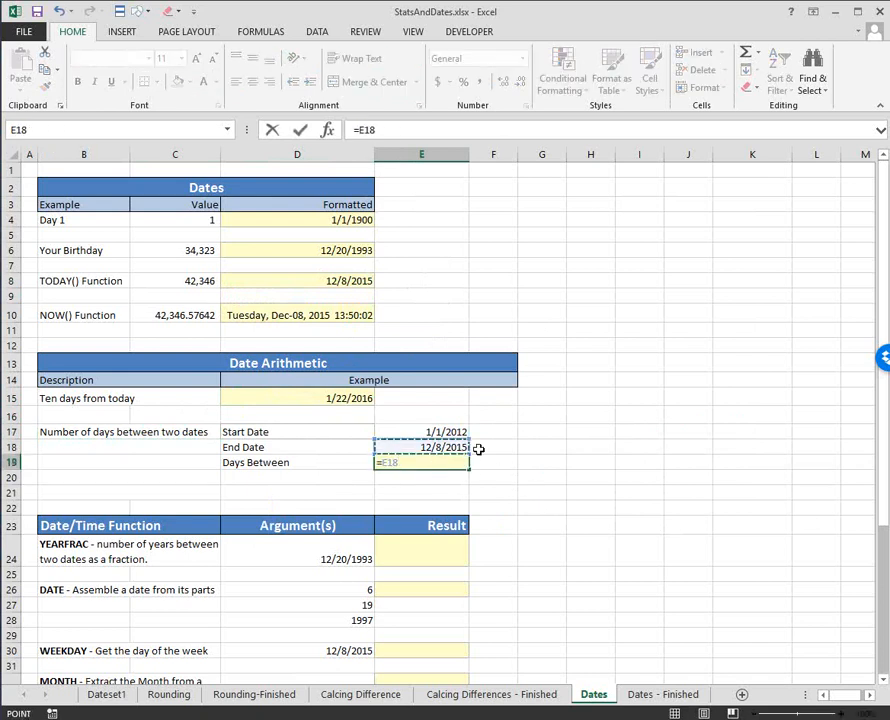
text(-)
key(Up)
key(Up)
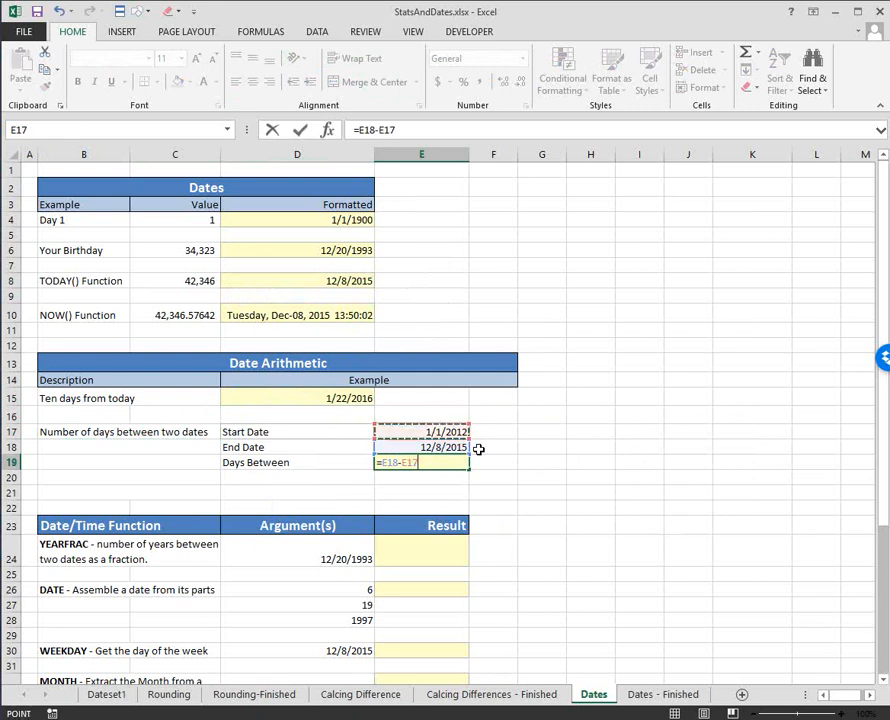
key(Return)
click(447, 460)
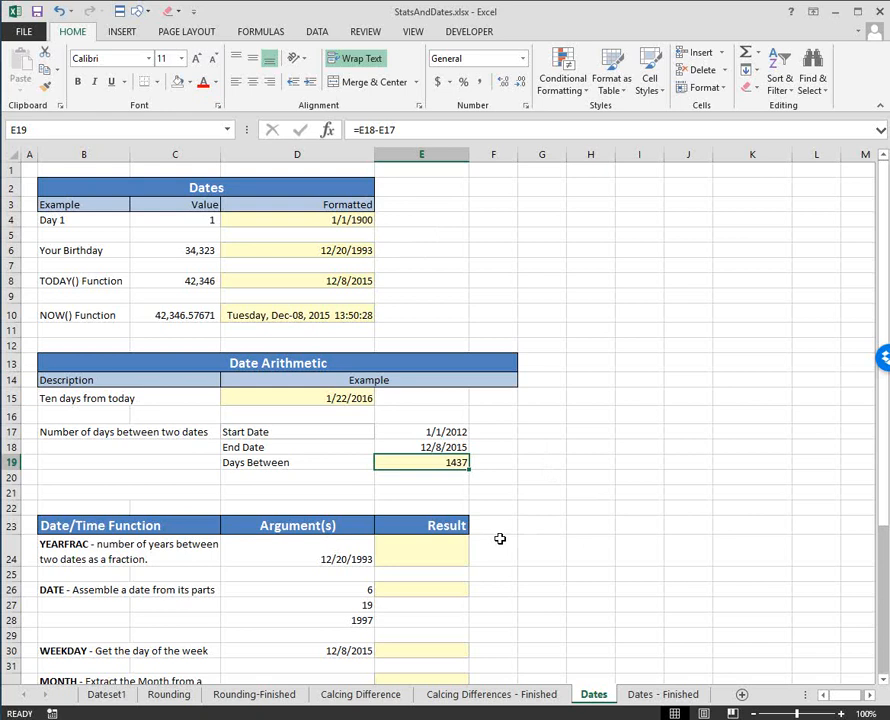
Enter the formula =YEARFRAC(D24, TODAY()) in cell E24 to get the years between the two dates as a fraction
scroll(500, 539, down, 3)
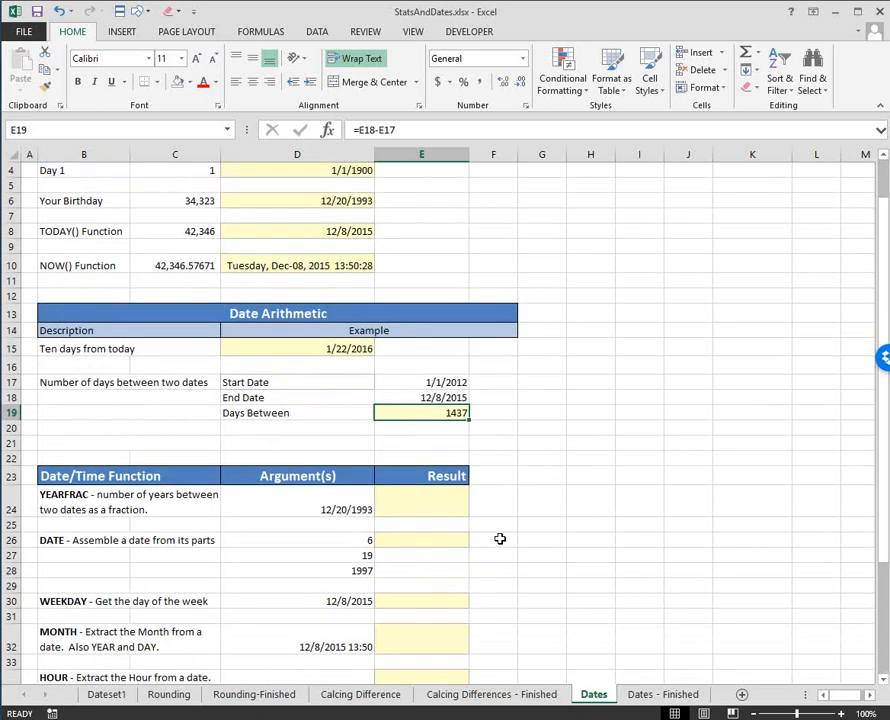
scroll(500, 539, down, 1)
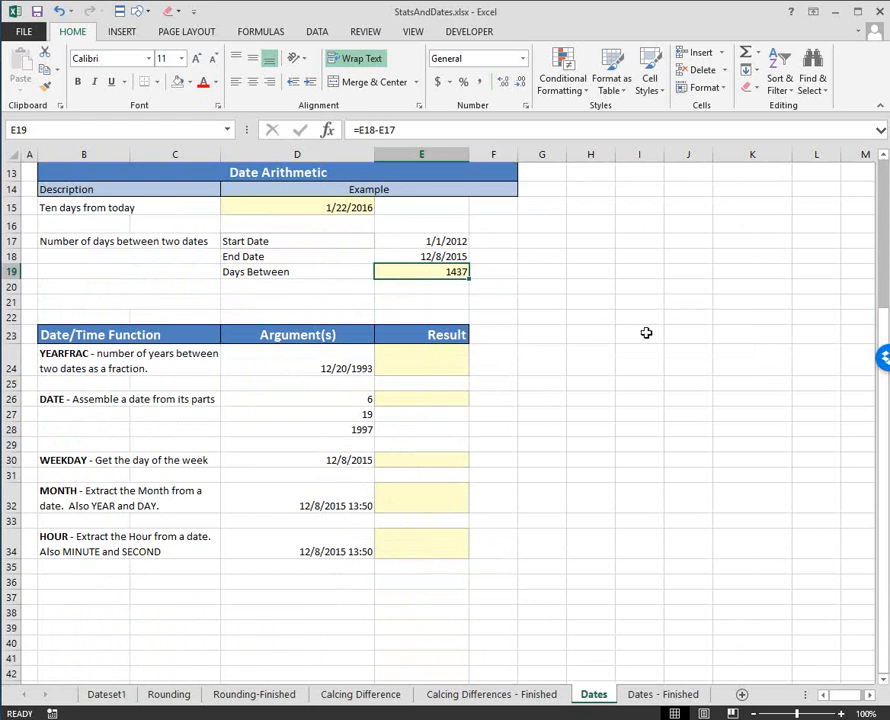
click(436, 356)
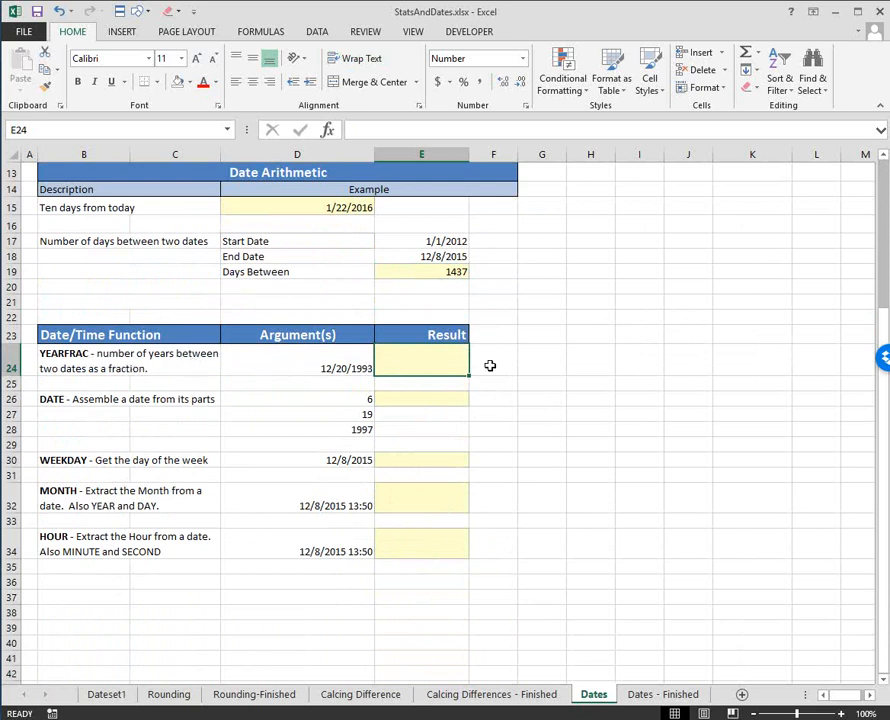
text(=year)
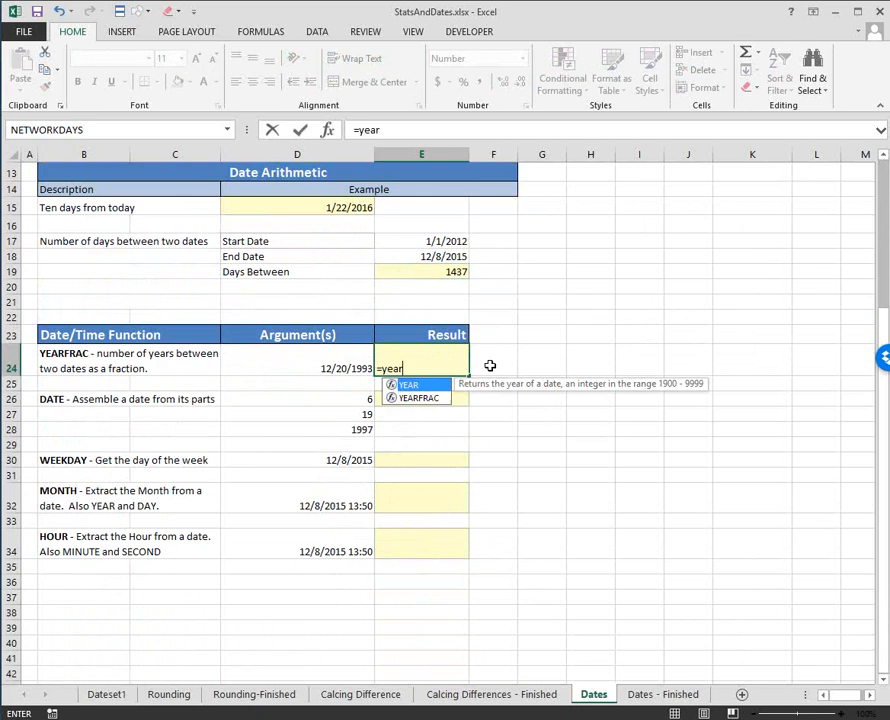
text(fr)
key(Tab)
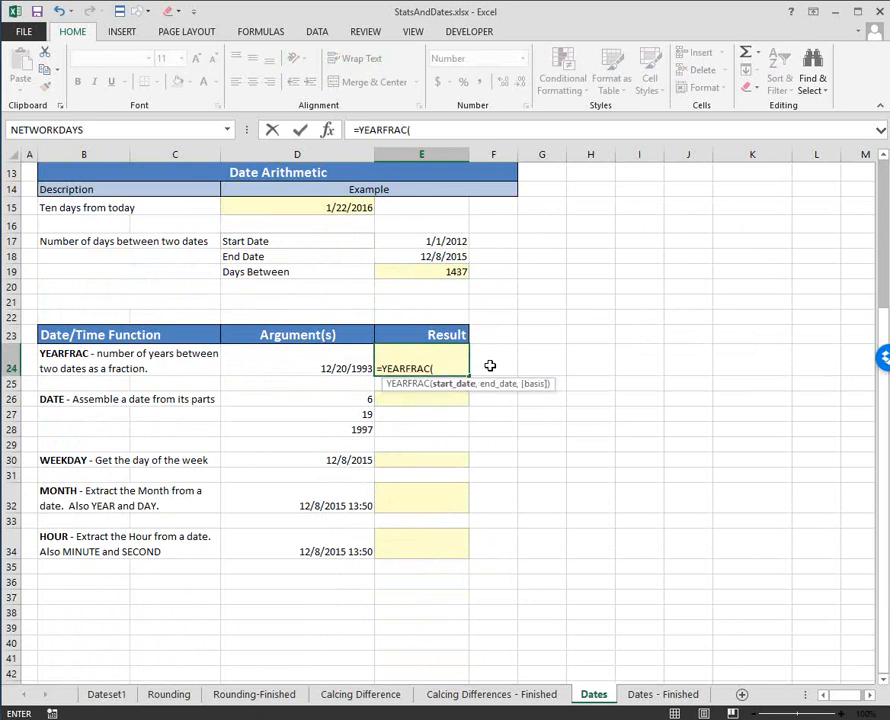
click(315, 361)
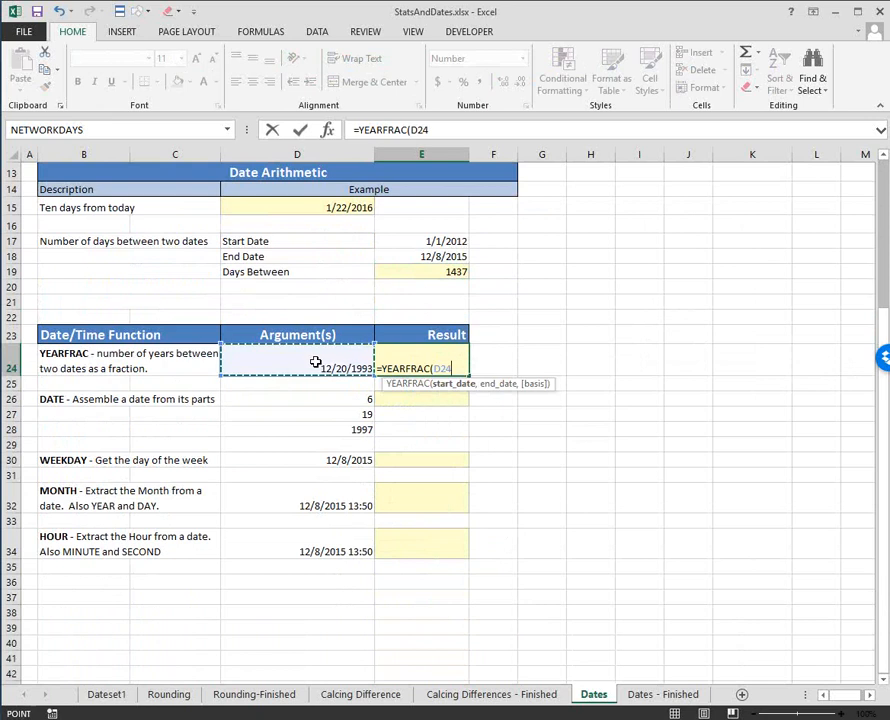
text(,)
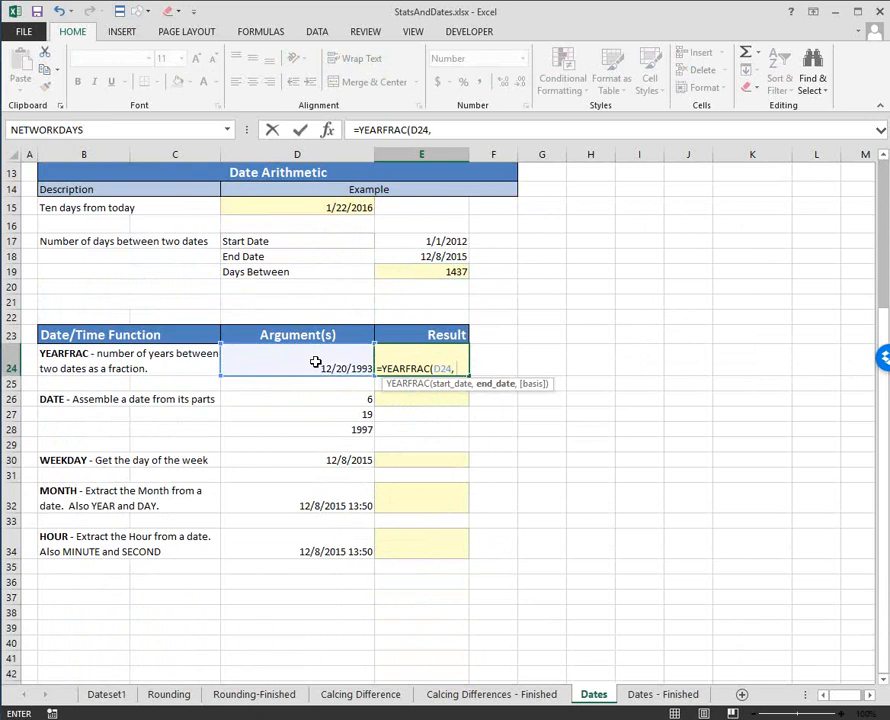
text( today)
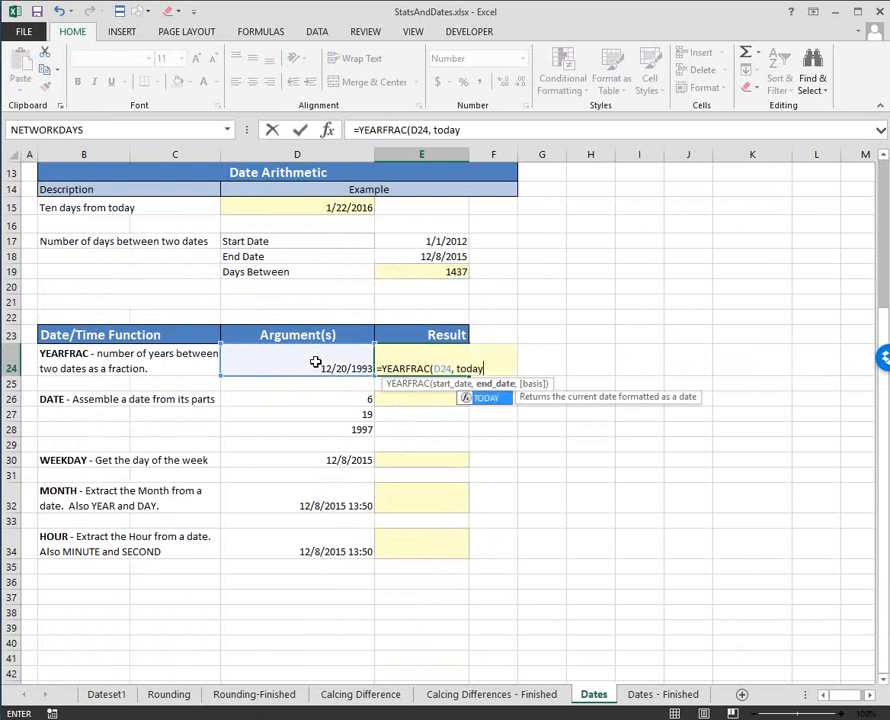
text(()))
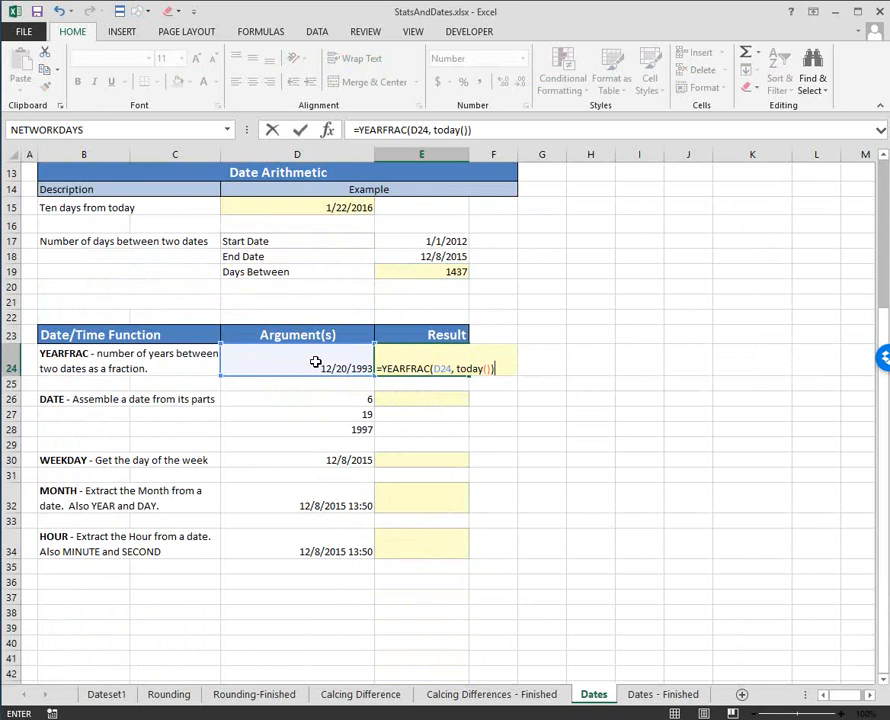
key(ctrl+Return)
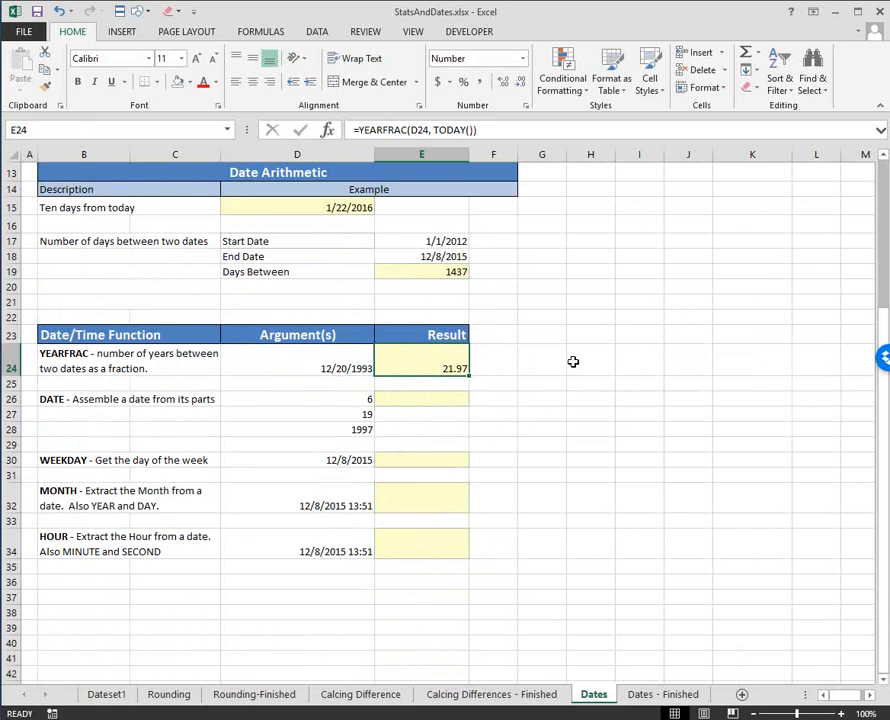
Assemble a date from the parts in D26:D28 by entering the formula =DATE(D28,D26,D27) in cell E26
click(414, 398)
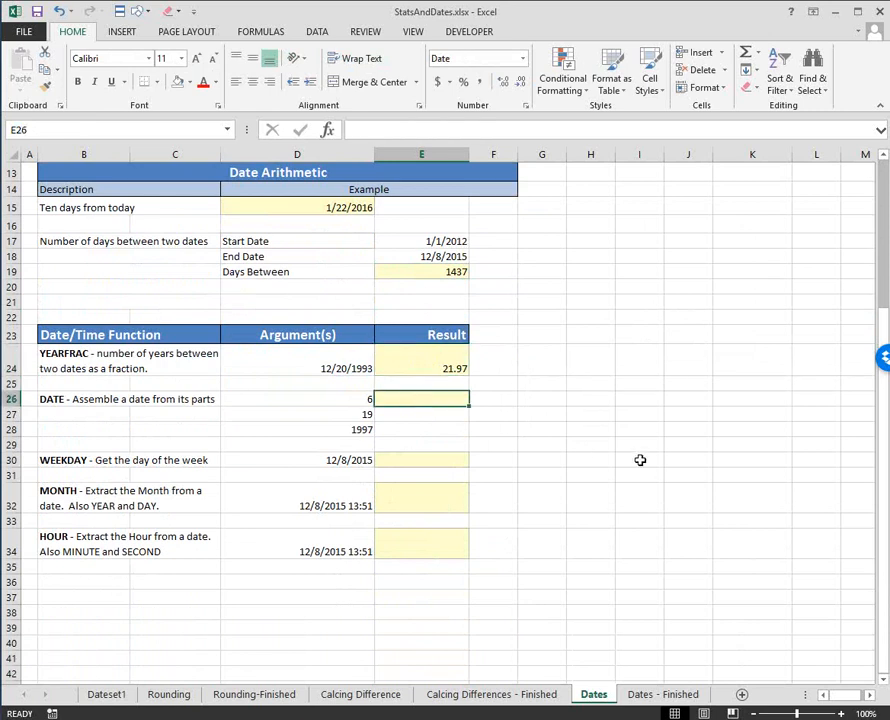
key(Left)
drag(360, 399, 362, 430)
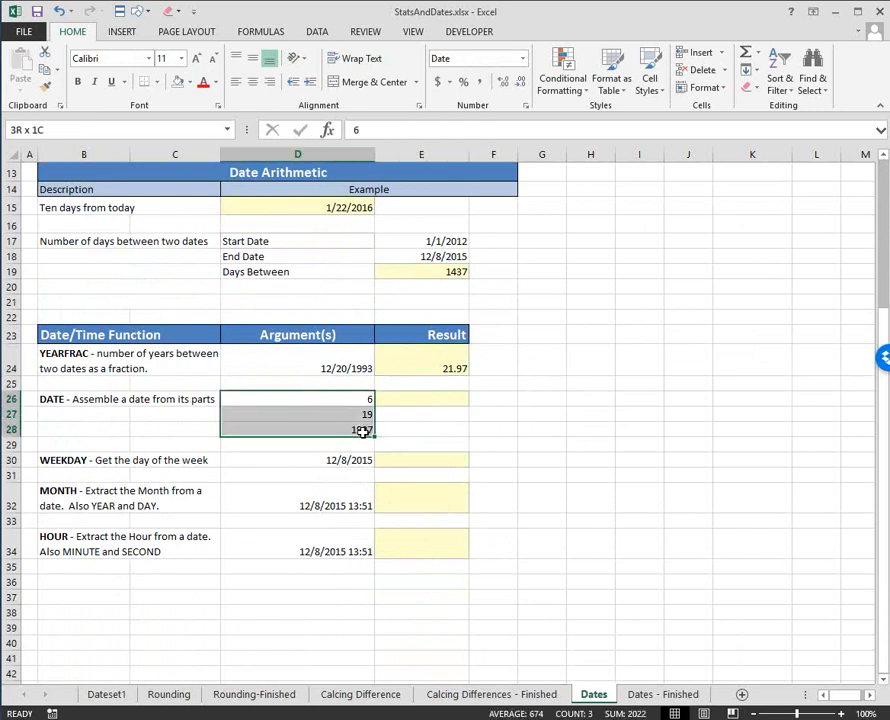
click(364, 400)
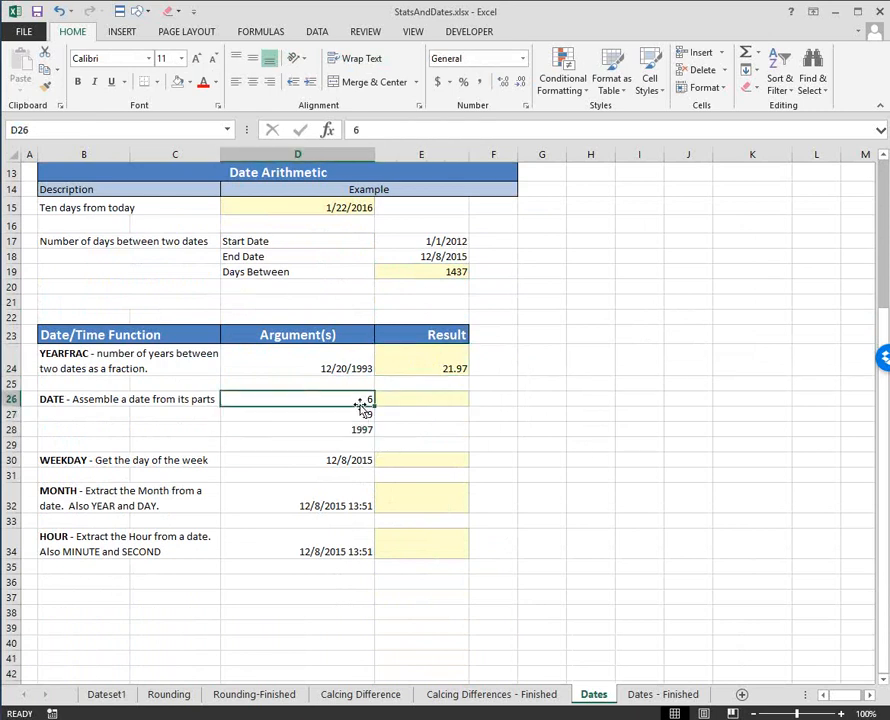
click(360, 413)
click(358, 428)
click(447, 403)
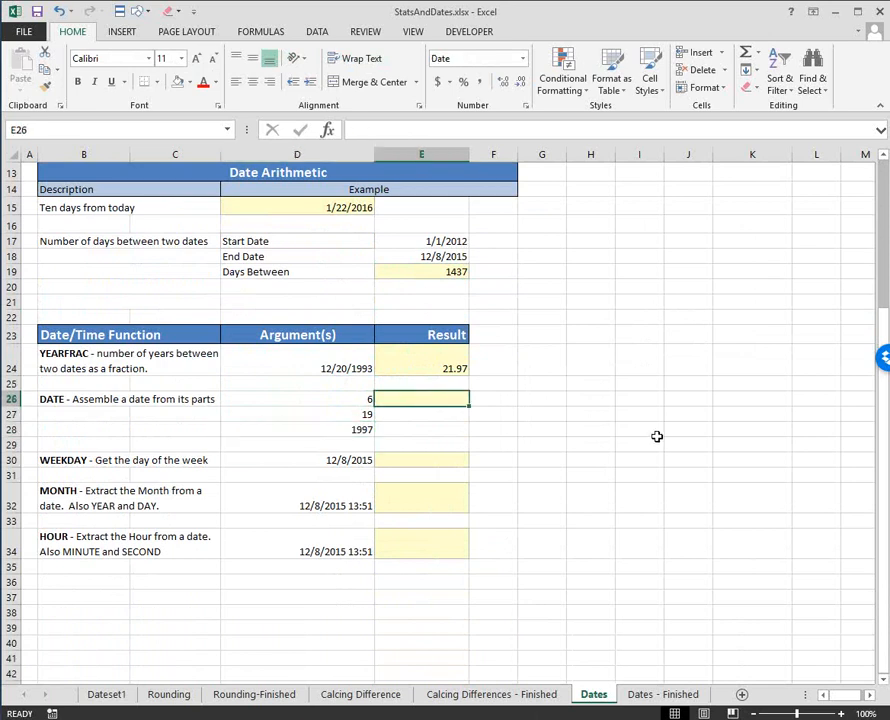
text(=)
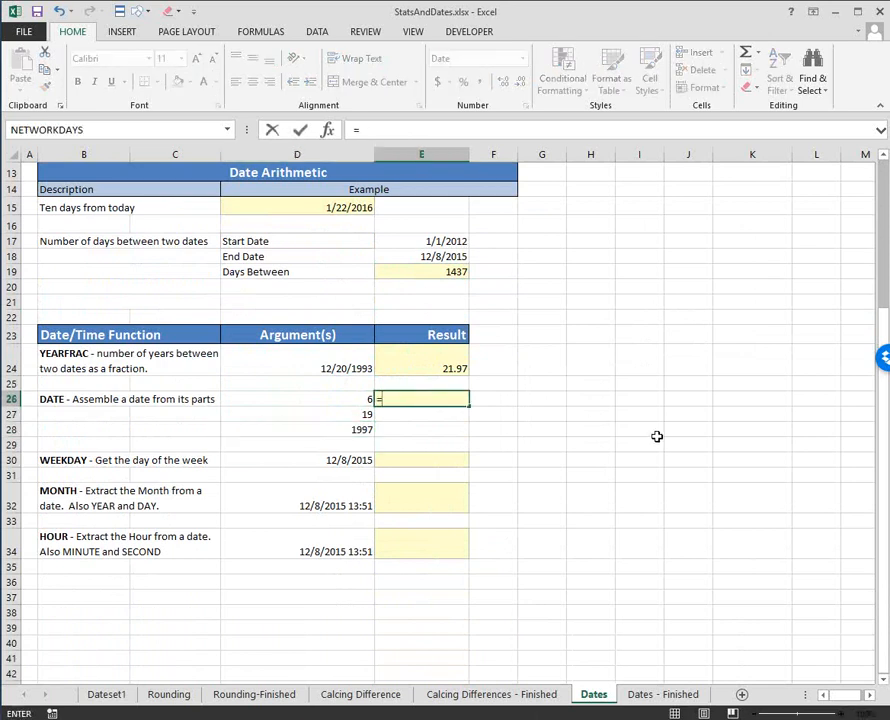
text(date()
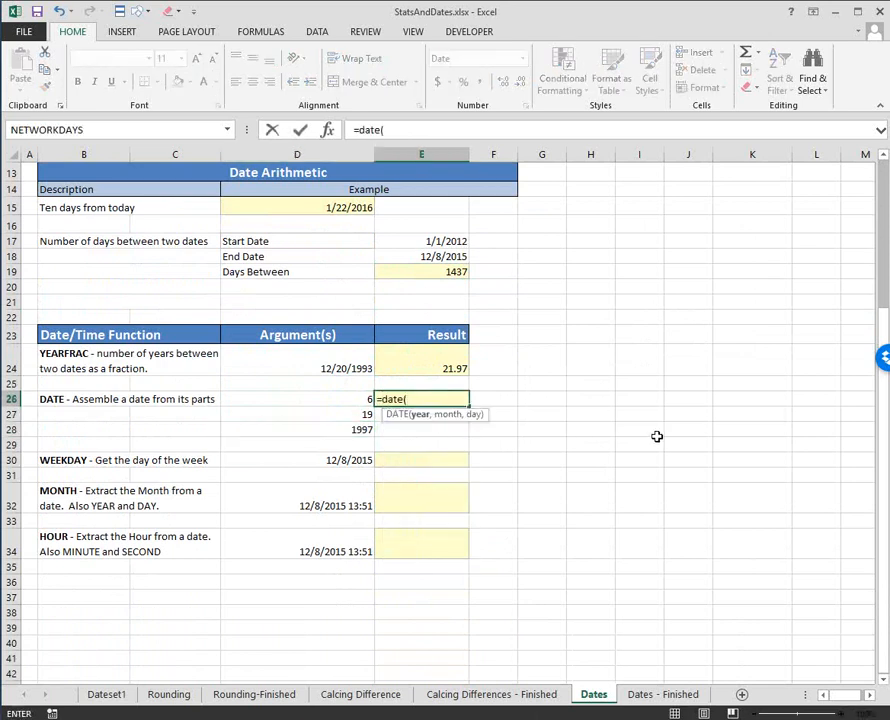
click(350, 428)
text(,)
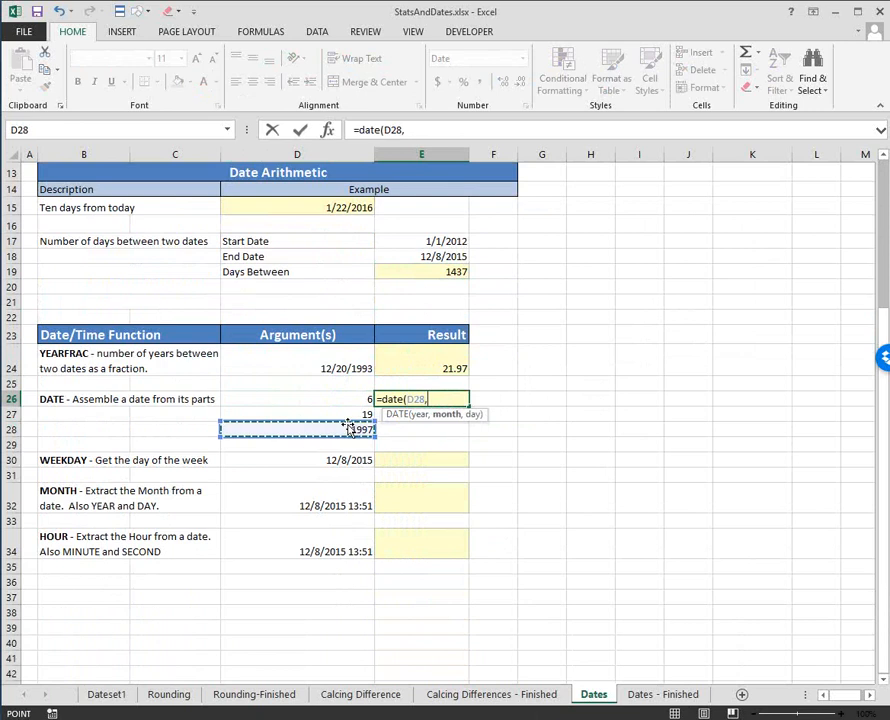
click(356, 413)
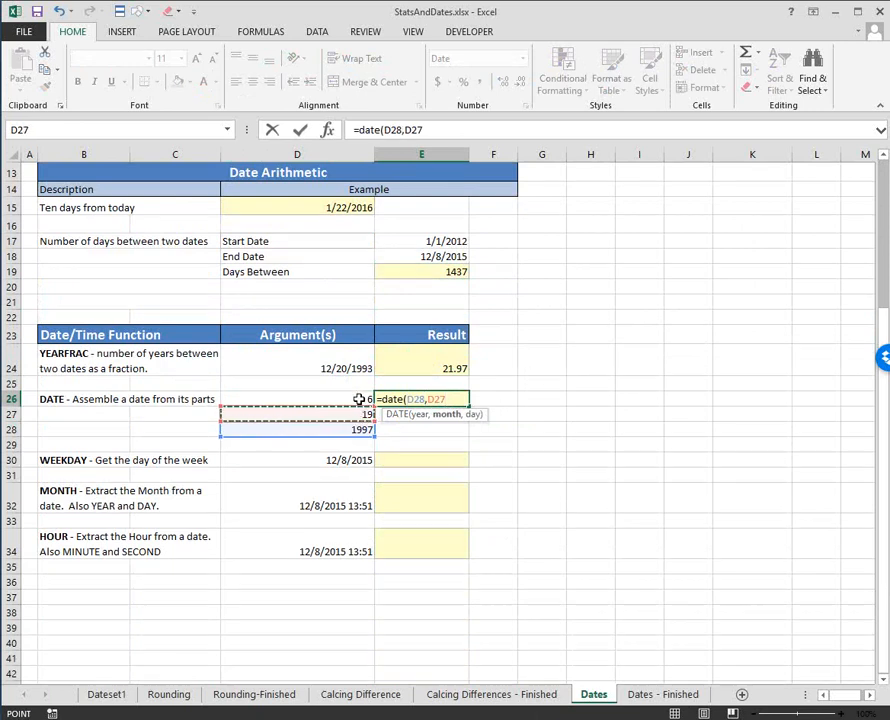
click(358, 399)
text(,)
click(348, 414)
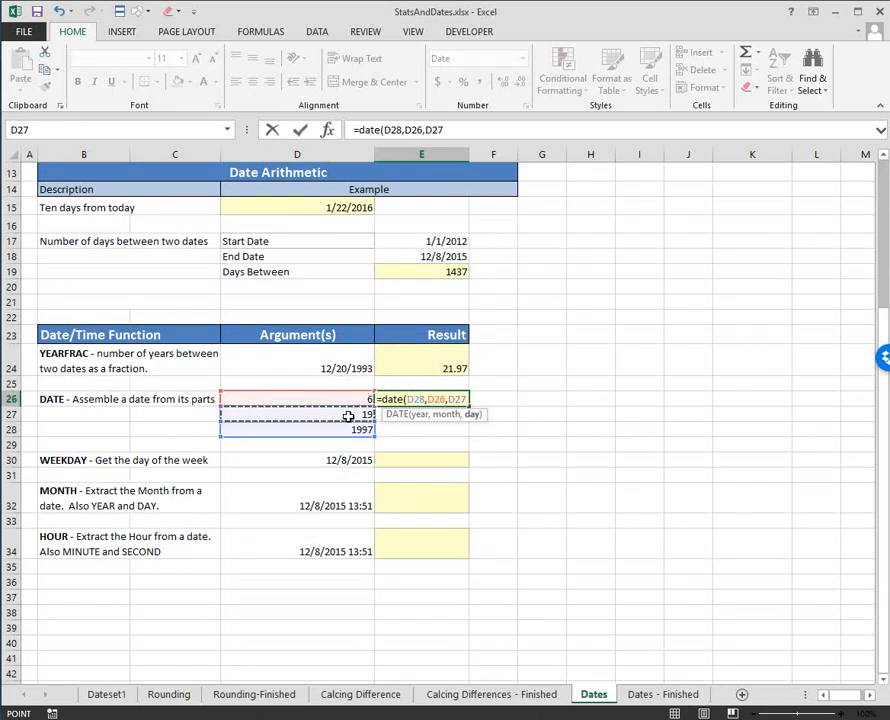
text())
key(Return)
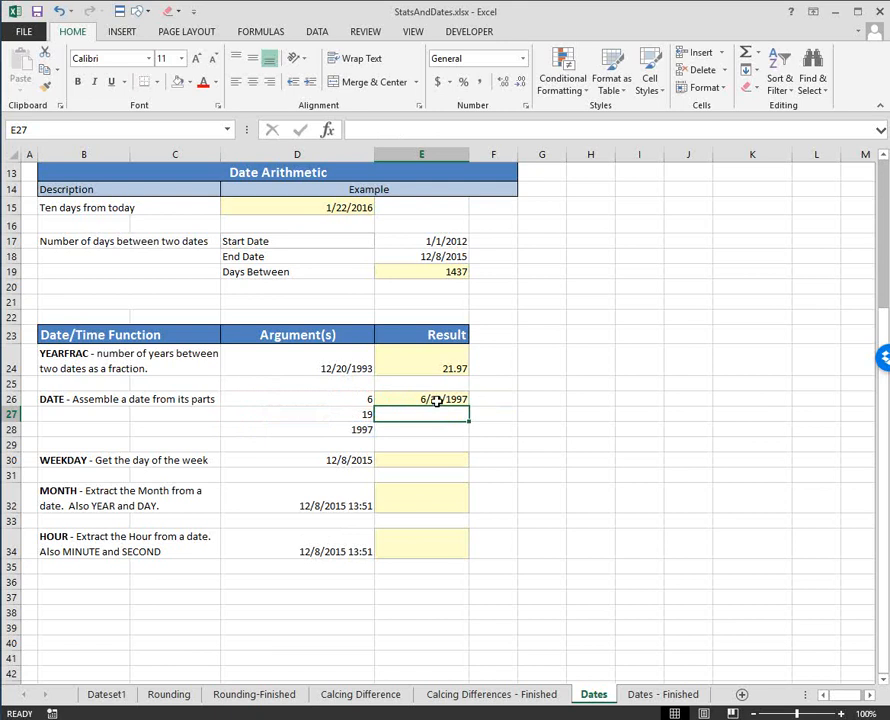
click(437, 400)
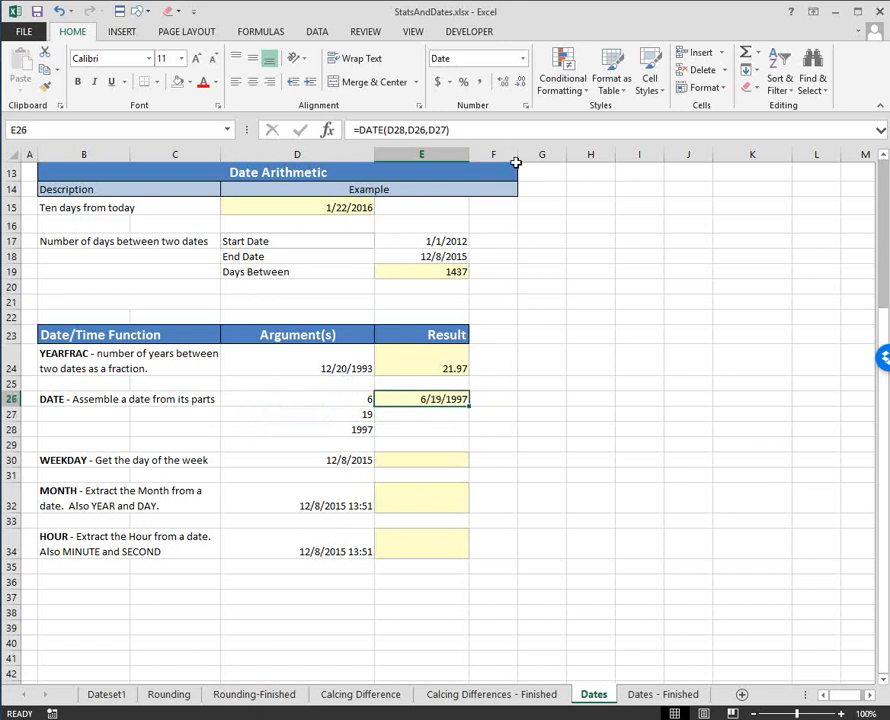
Widen column F slightly and enter the formula =E26 in cell E27 to reference the assembled date
drag(517, 158, 559, 158)
click(516, 398)
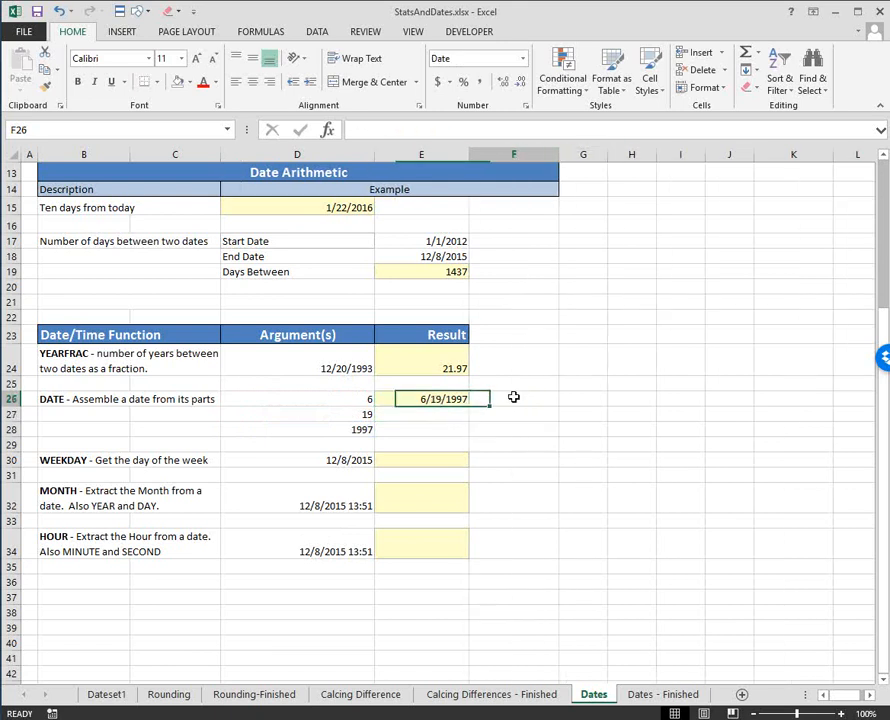
click(447, 416)
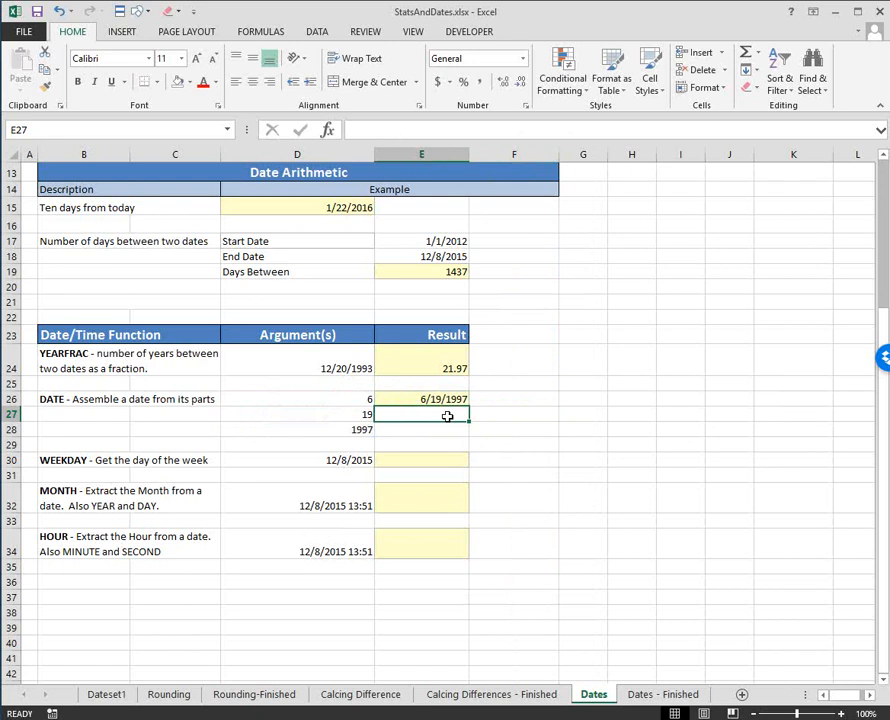
text(=)
key(Up)
key(Return)
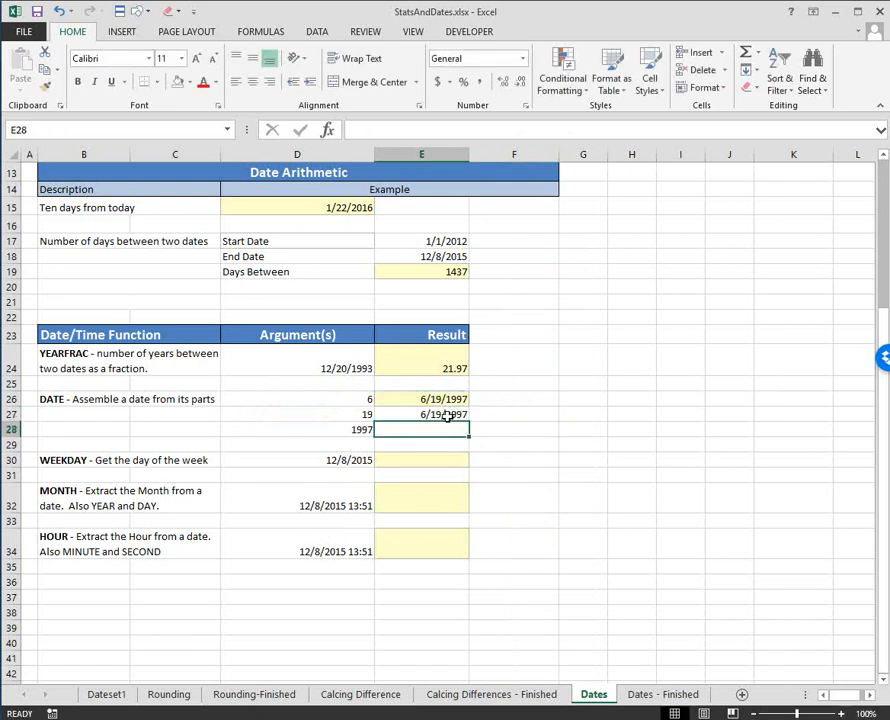
Change cell E27 to General format, and apply the comma style with no decimal places
click(447, 416)
click(522, 58)
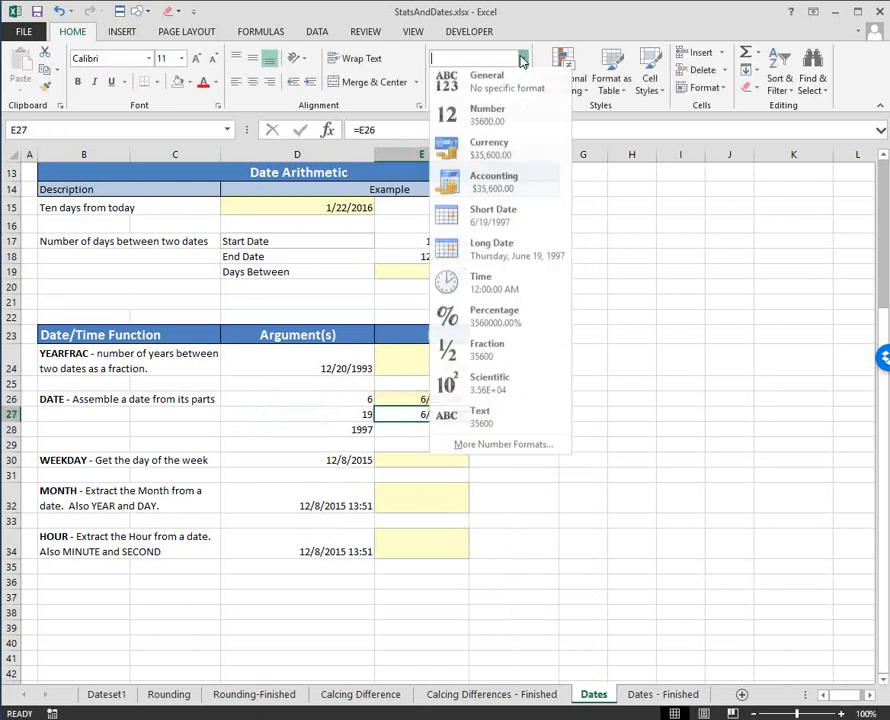
click(484, 78)
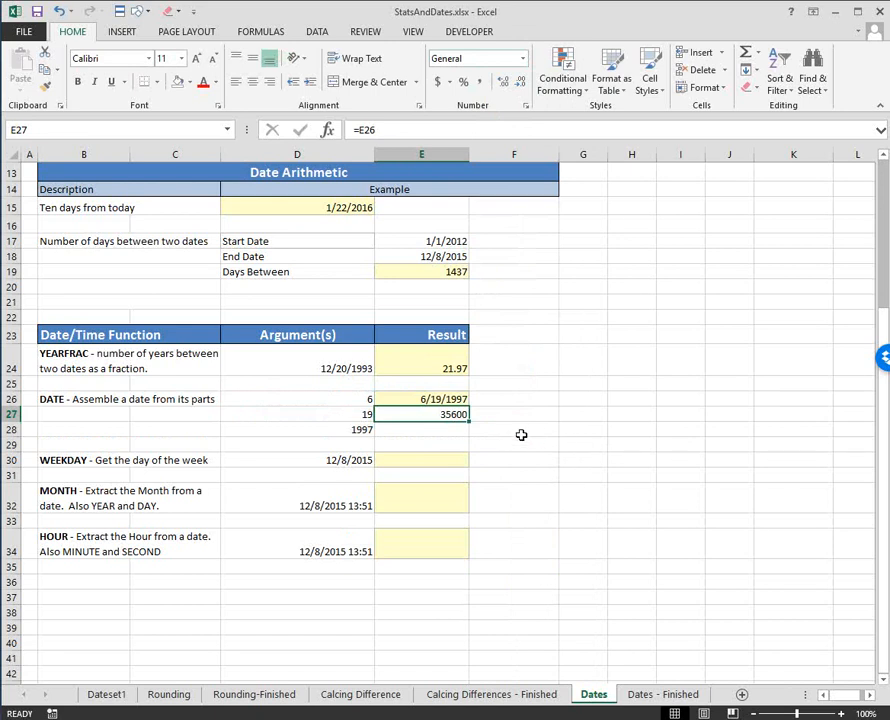
click(483, 83)
click(521, 83)
click(521, 83)
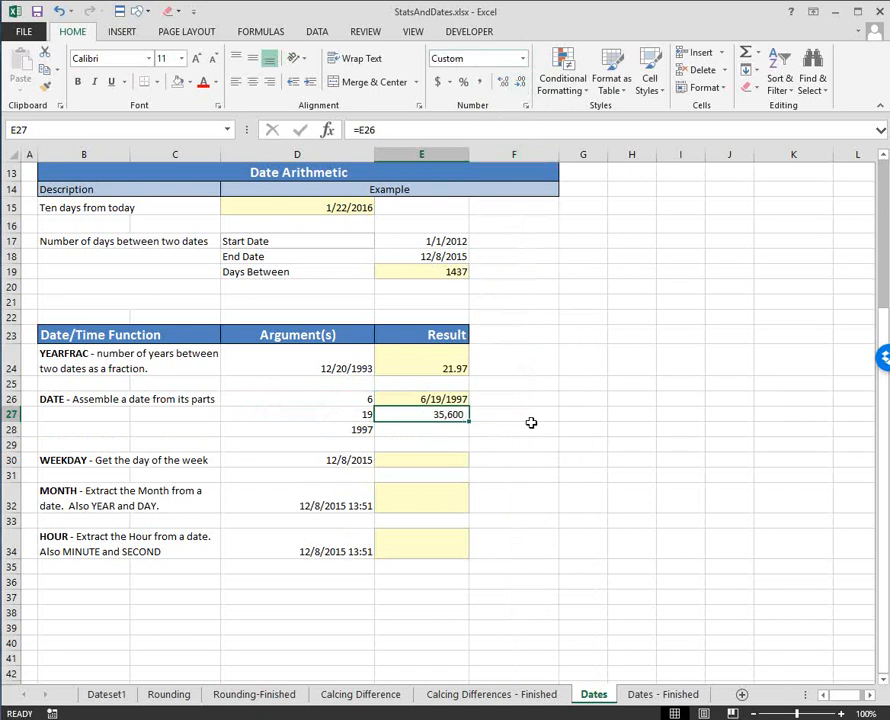
Get the day of the week for the date in D30 by entering the formula =WEEKDAY(D30) in cell E30
click(428, 458)
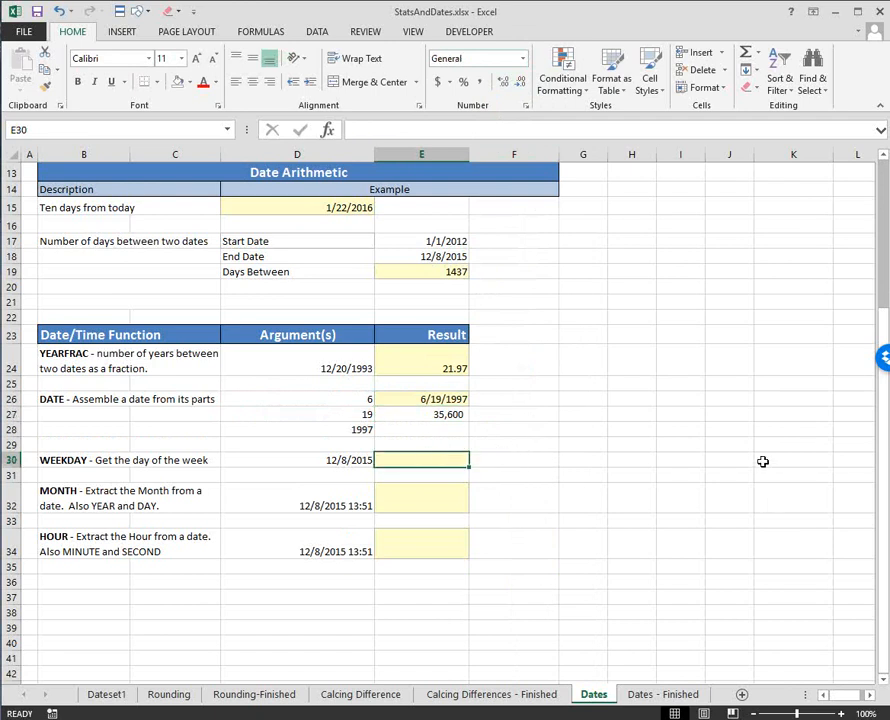
text(=)
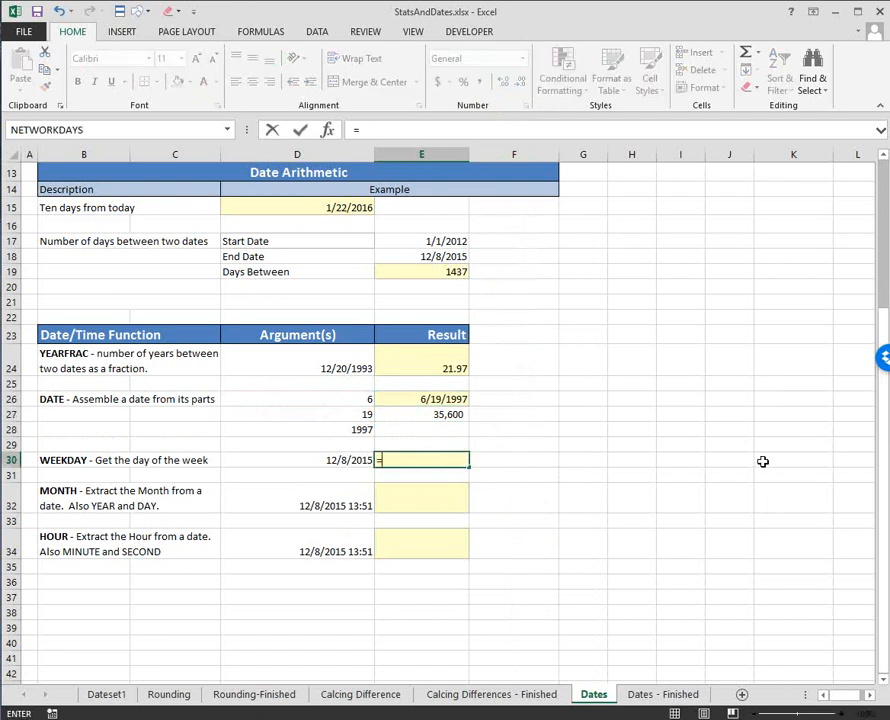
text(wee)
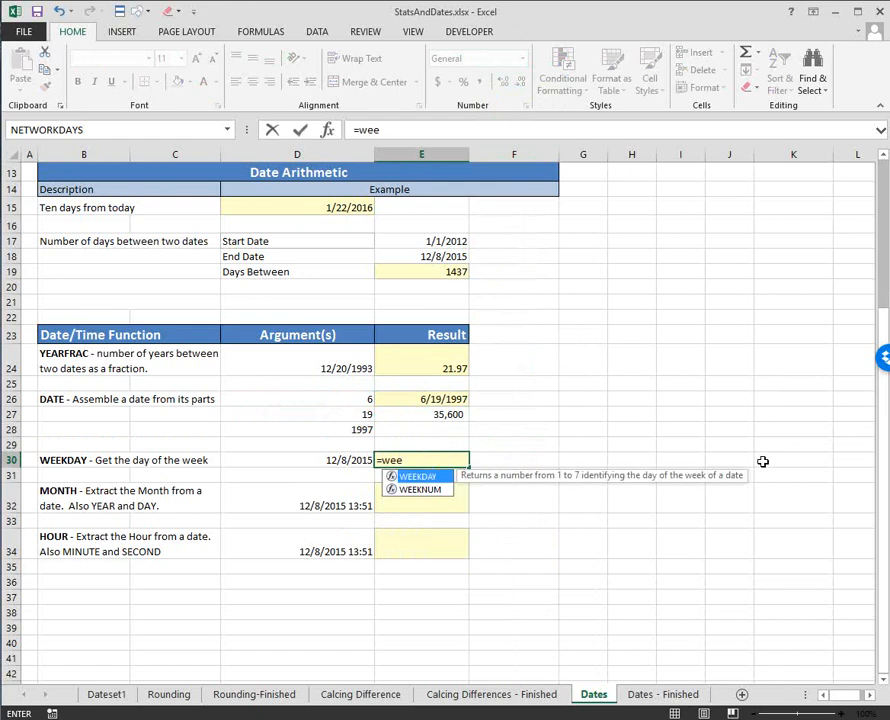
key(Tab)
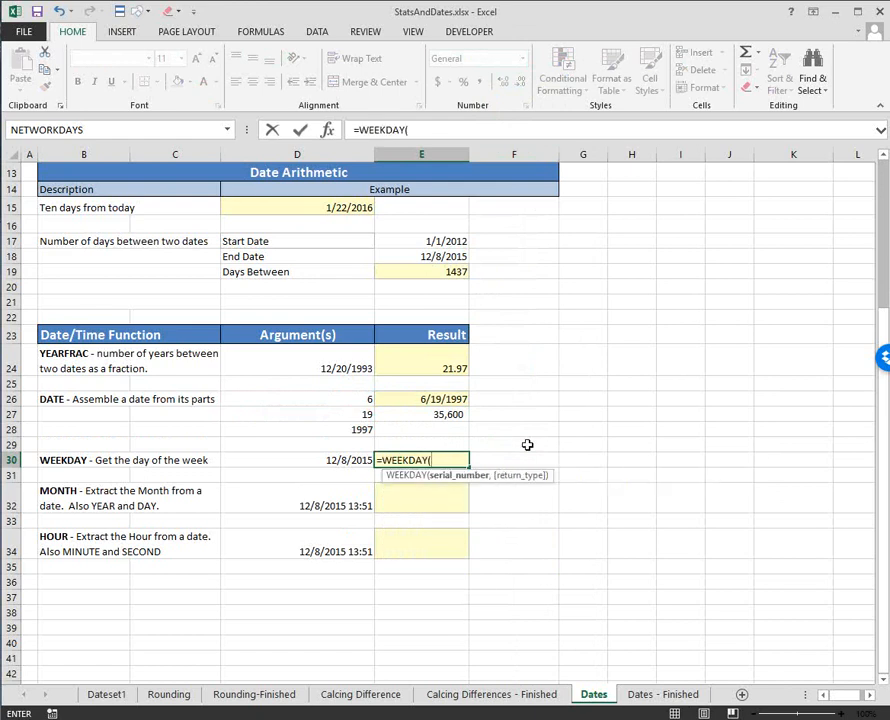
click(350, 459)
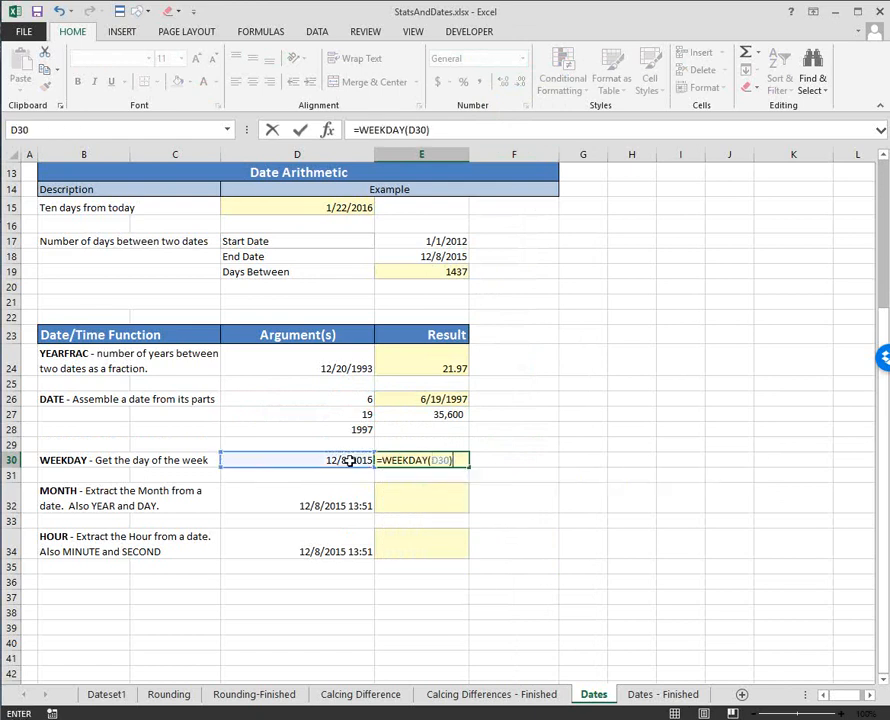
key(Return)
click(419, 461)
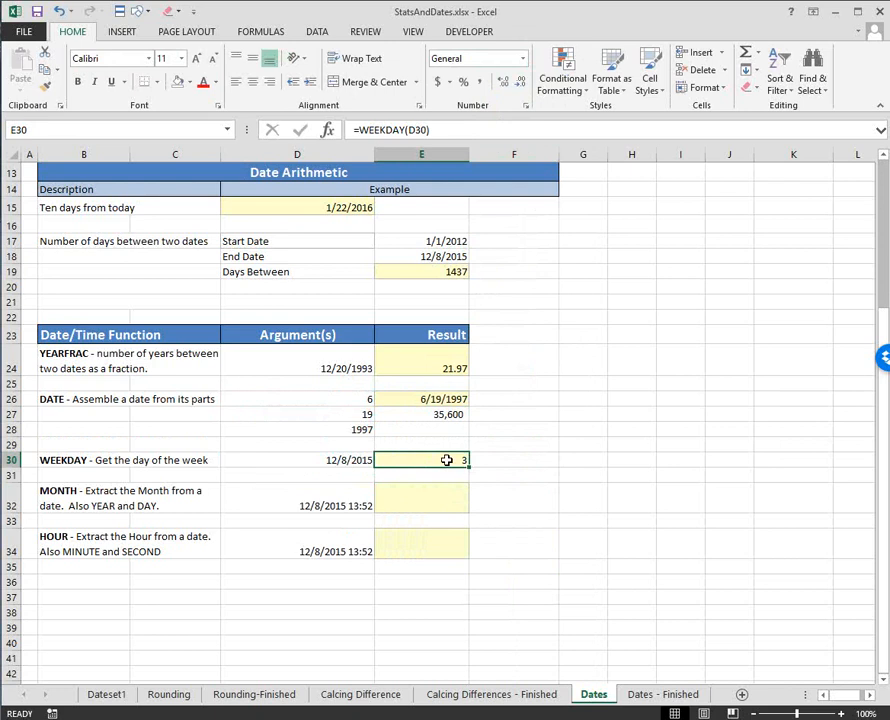
Extract the month from the date in D32 by entering the formula =MONTH(D32) in cell E32
click(423, 503)
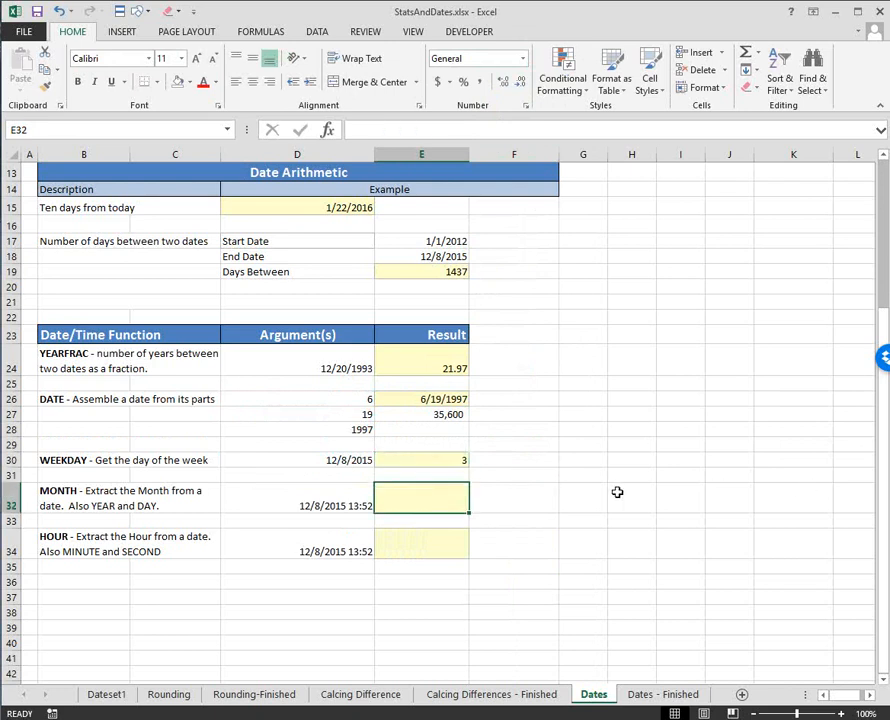
key(Left)
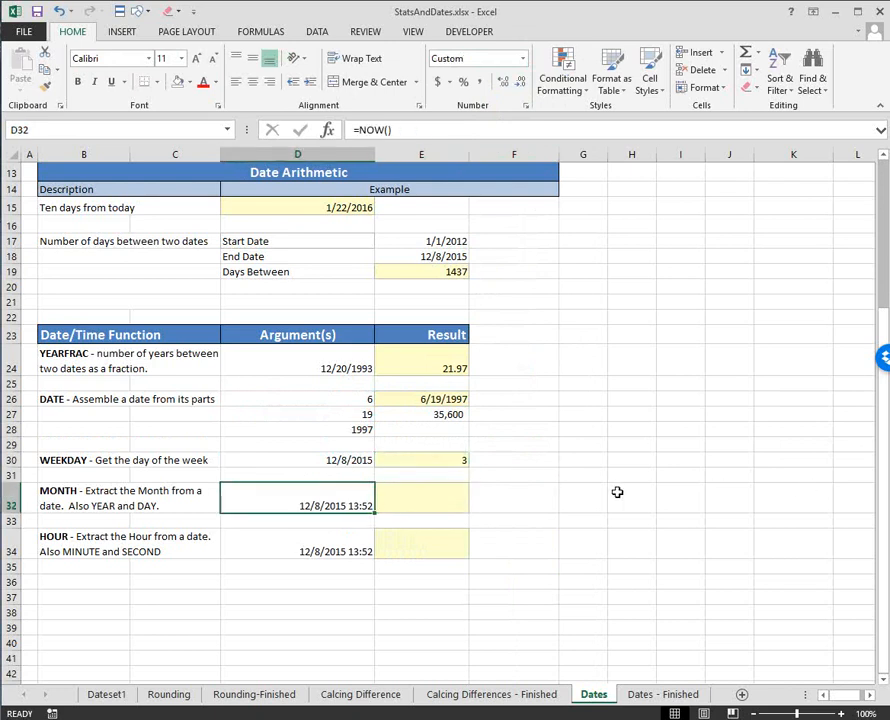
key(Right)
text(=)
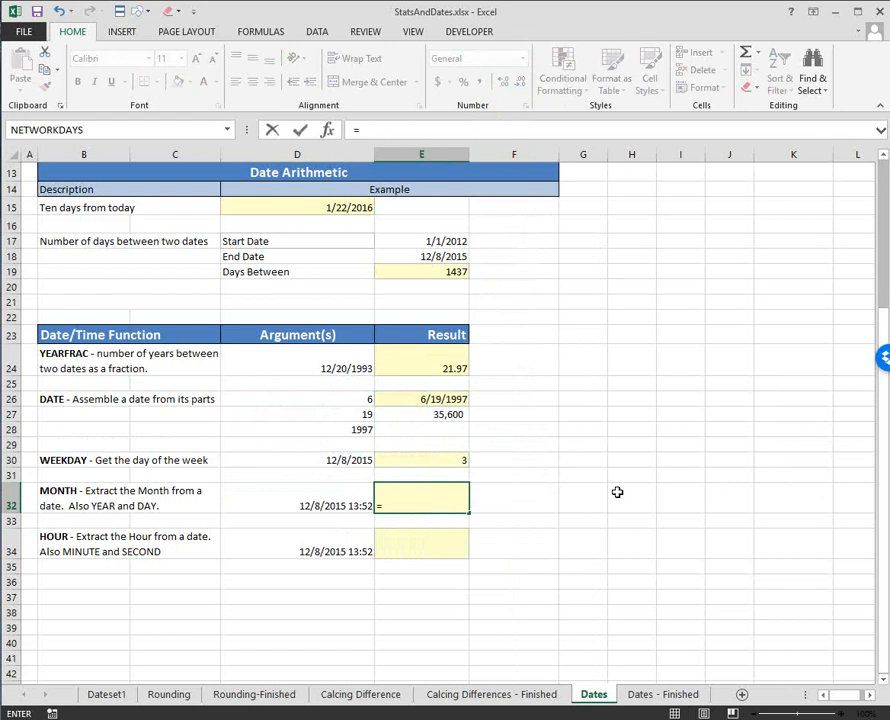
text(m)
key(BackSpace)
text(mon)
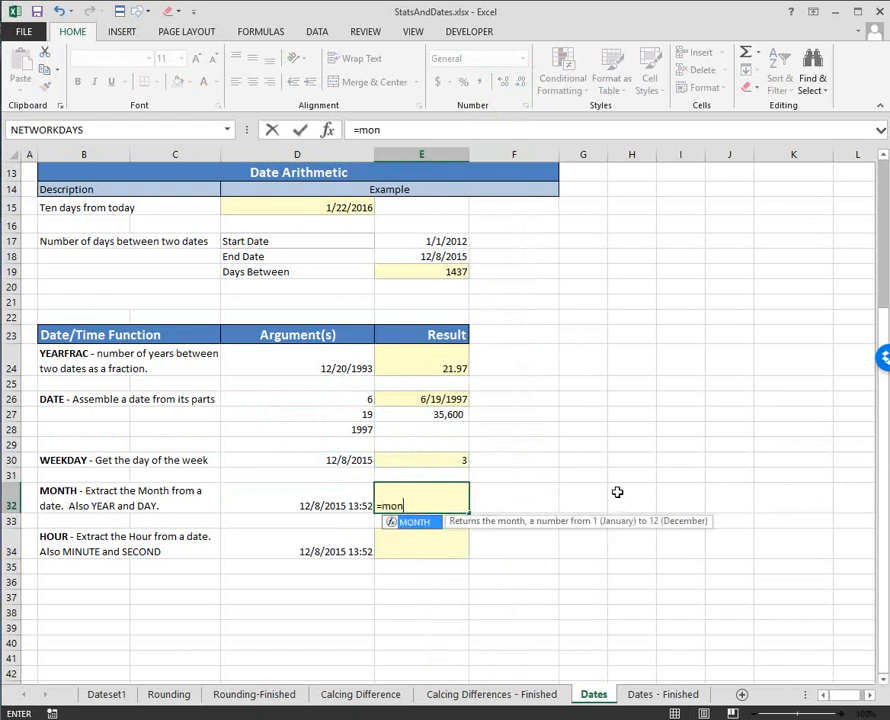
text(th()
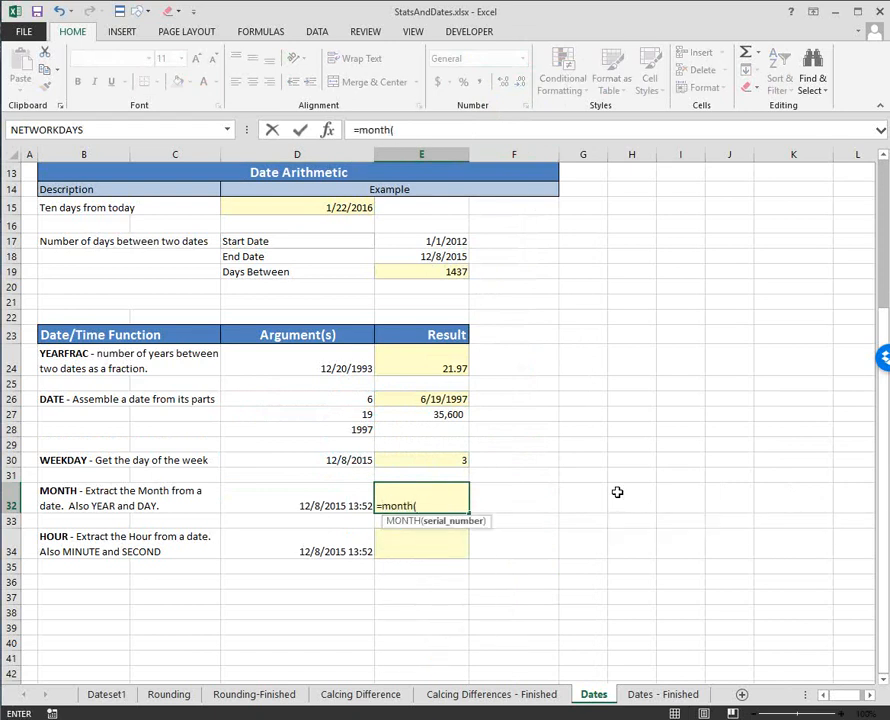
click(357, 499)
text())
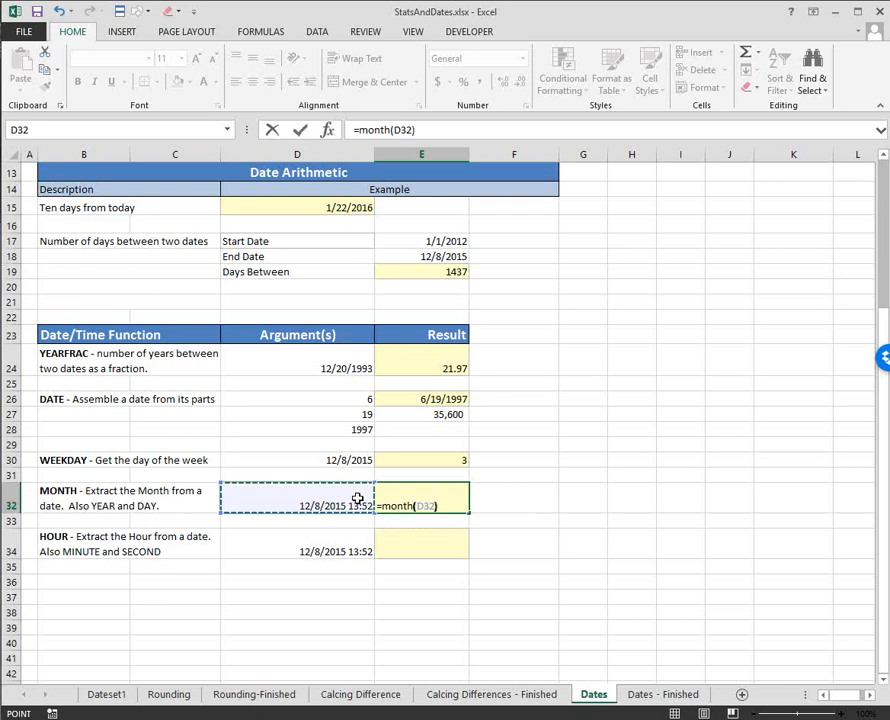
key(Return)
Extract the hour from the date and time in D34 by entering the formula =HOUR(D34) in cell E34
click(422, 547)
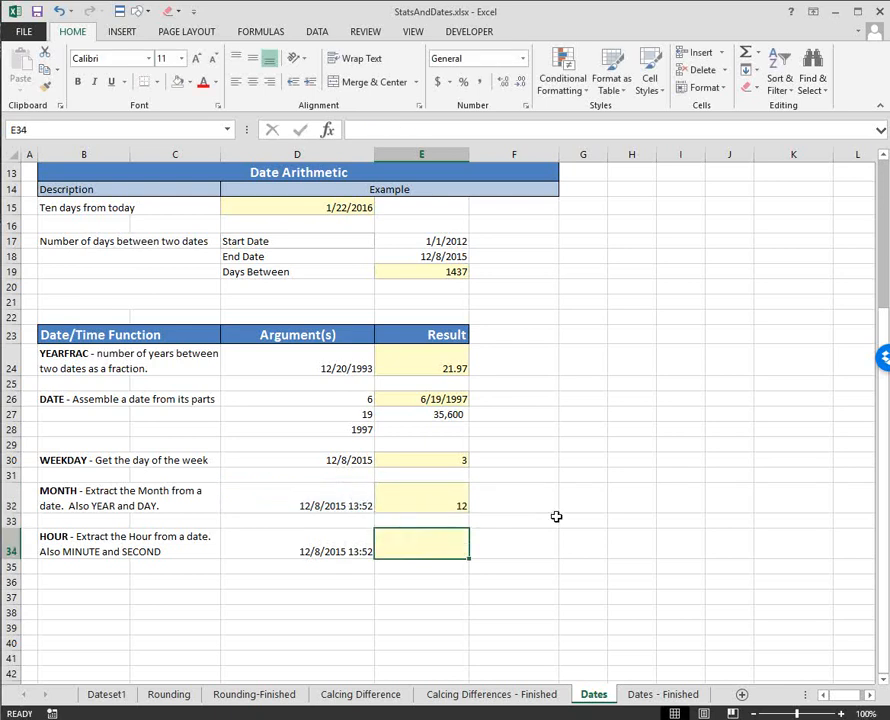
text(=hour()
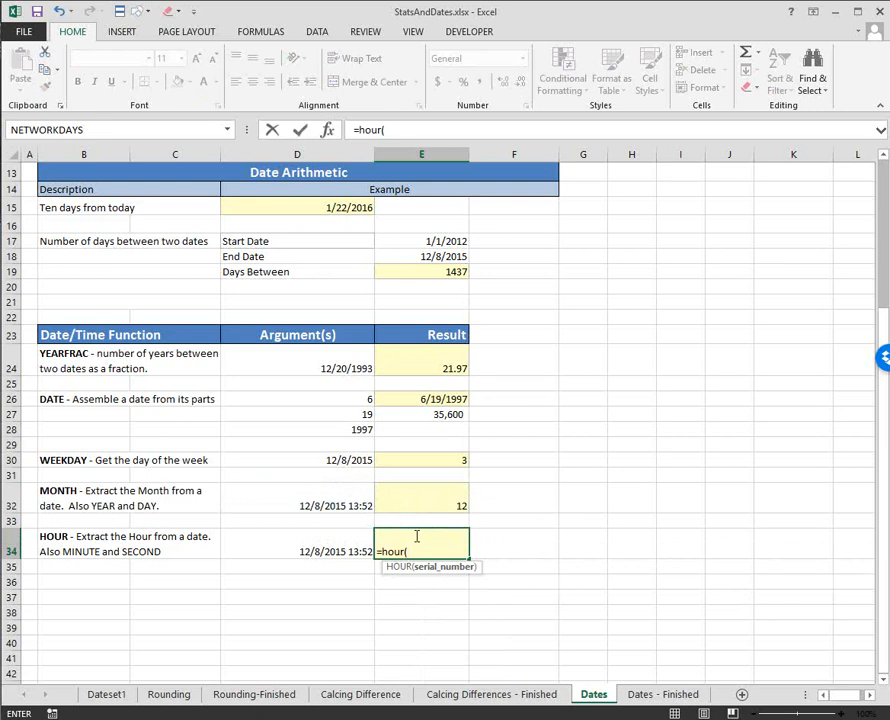
click(338, 544)
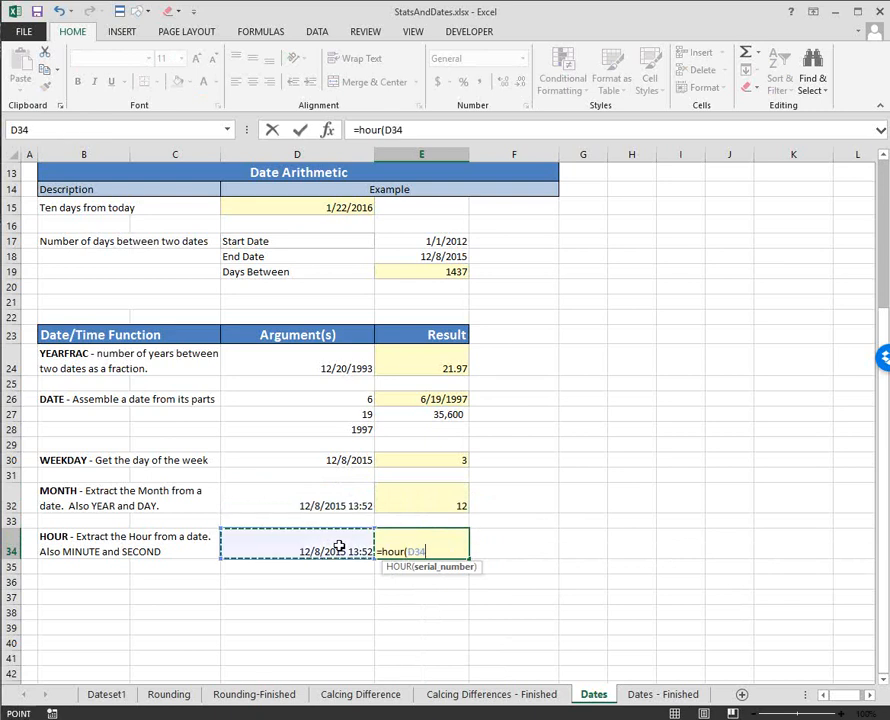
text())
key(Return)
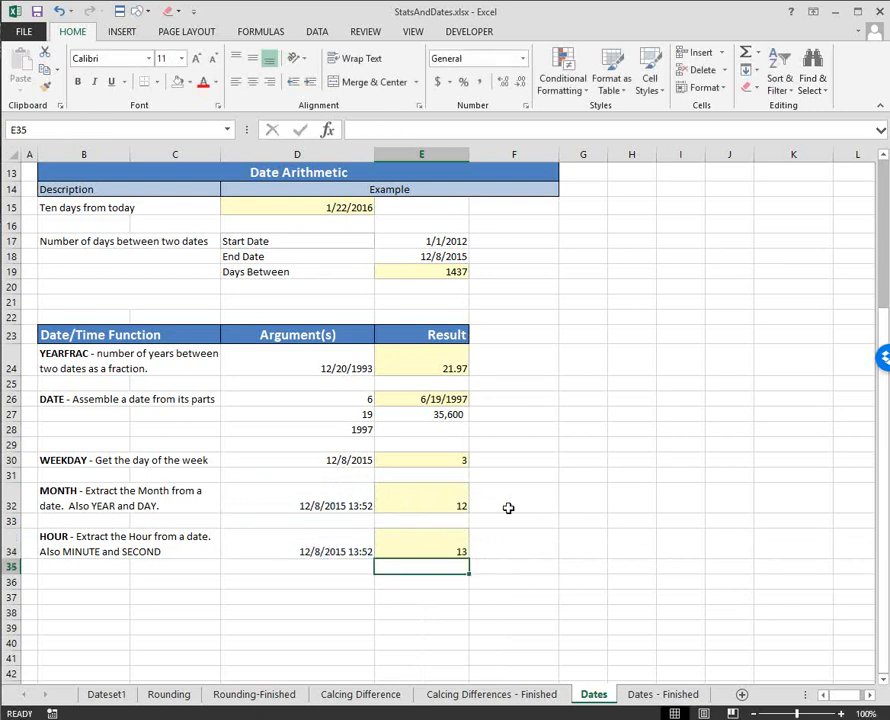
click(430, 540)
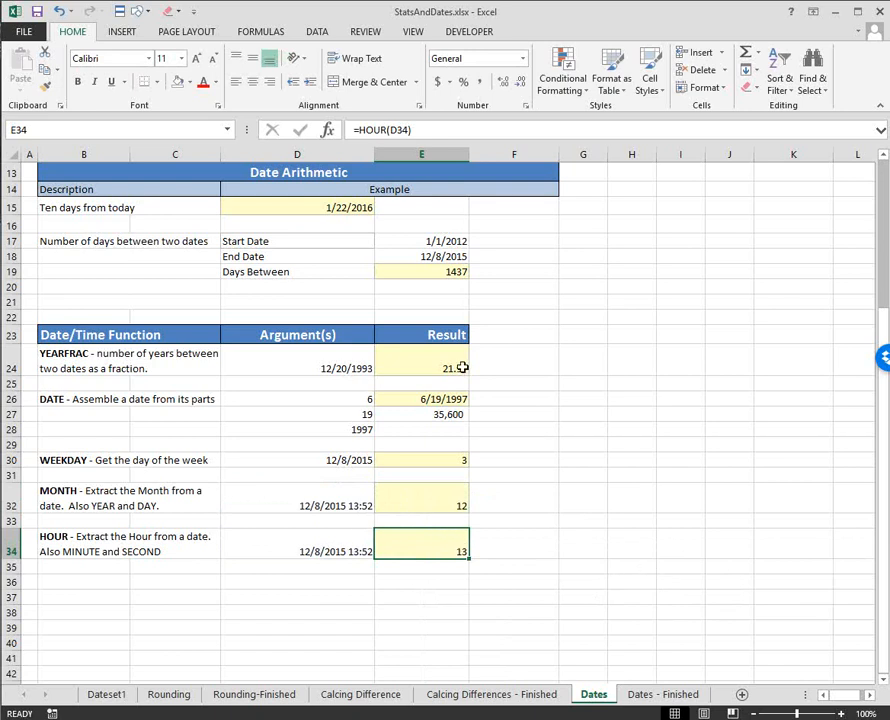
click(328, 130)
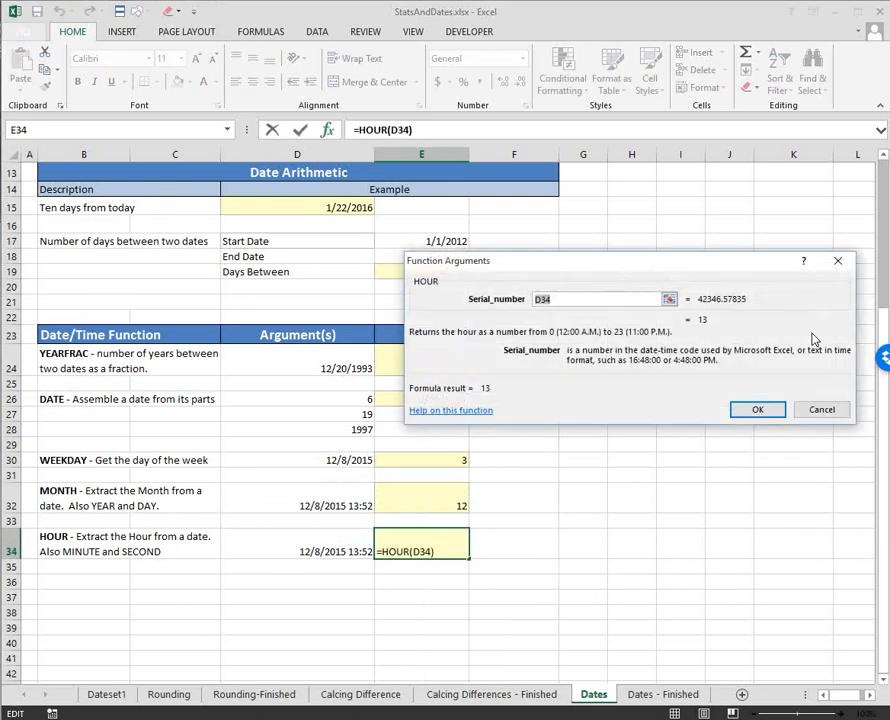
click(820, 410)
From empty cell F31, browse the functions in the Date & Time category of Insert Function without inserting any
click(513, 474)
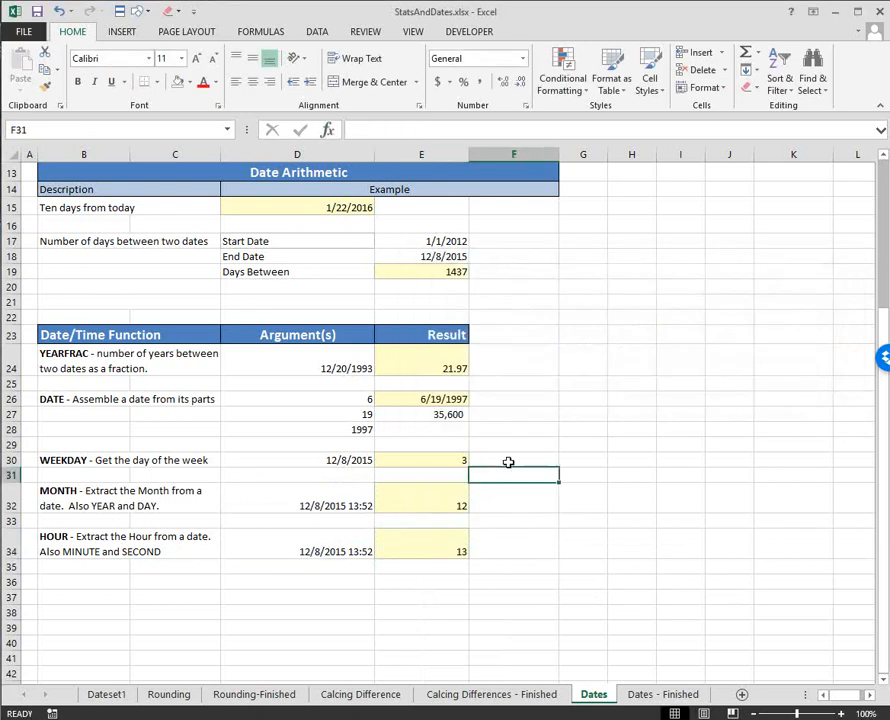
text(=)
click(328, 130)
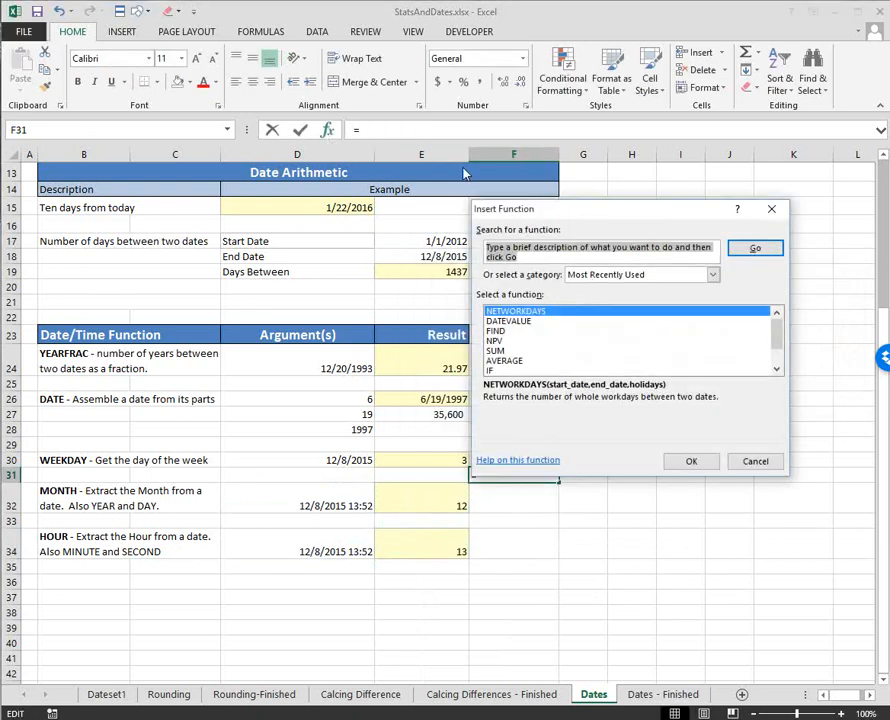
click(712, 275)
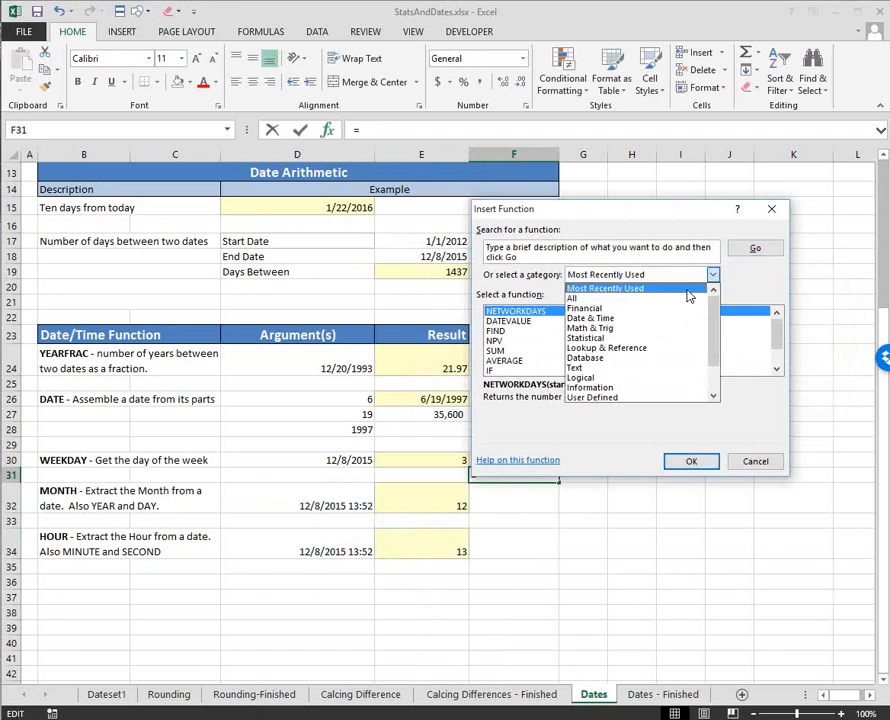
click(620, 322)
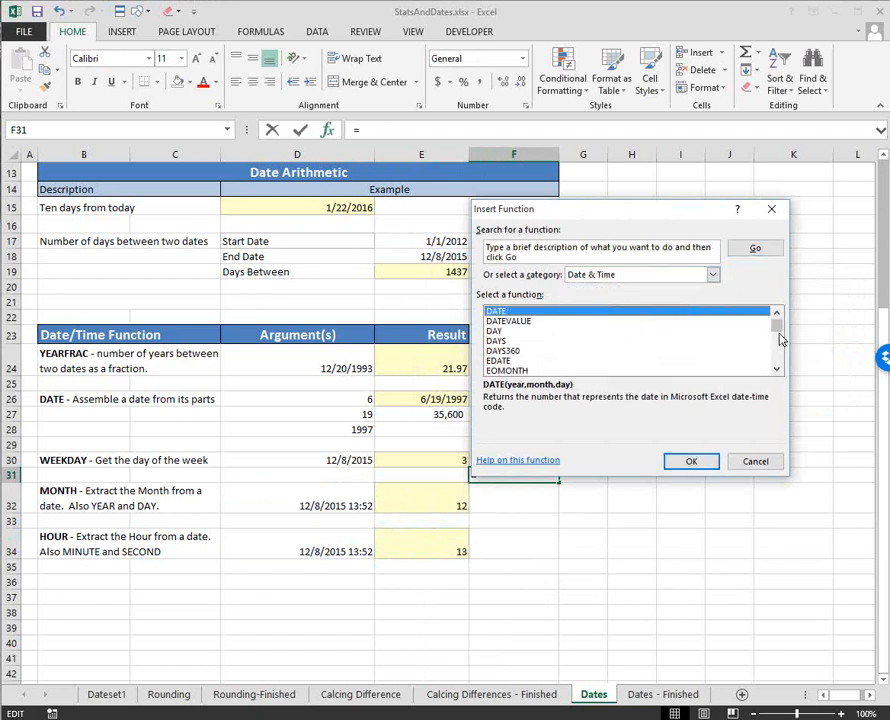
scroll(779, 340, down, 4)
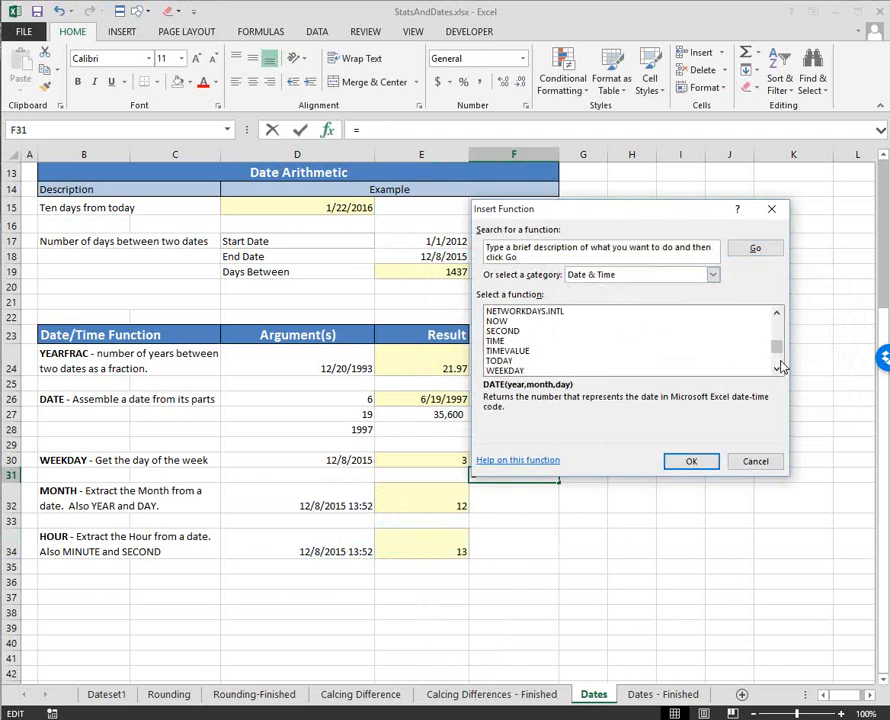
mouse_move(779, 350)
mouse_down()
mouse_move(779, 361)
mouse_move(779, 327)
mouse_up()
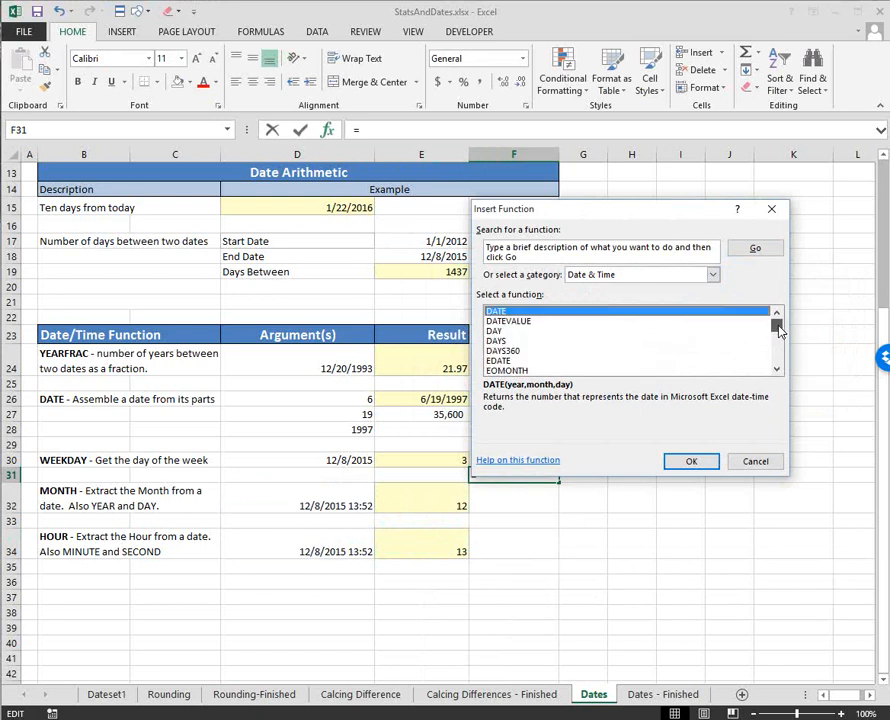
click(756, 461)
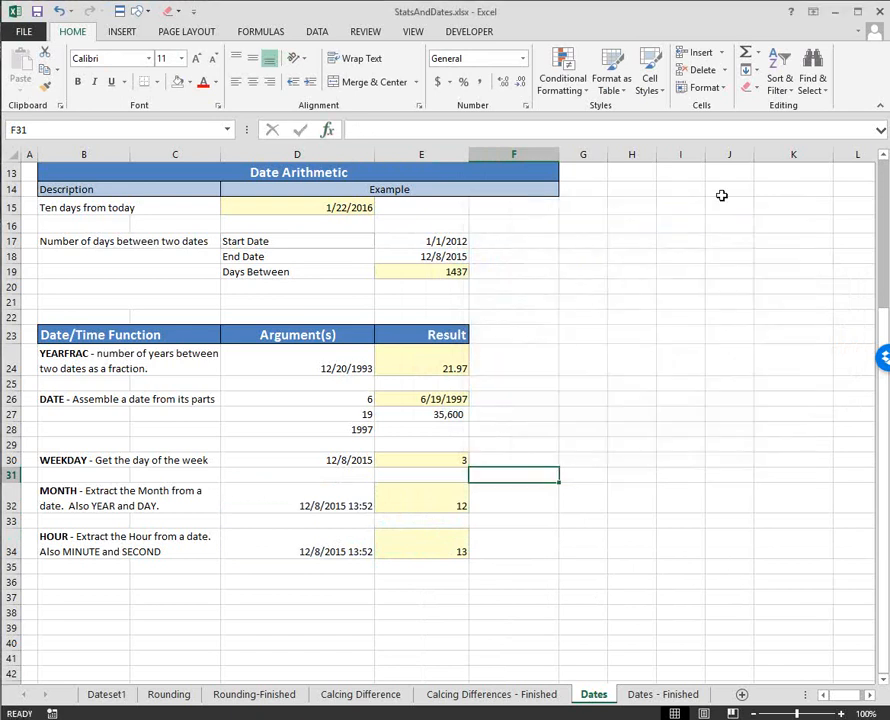